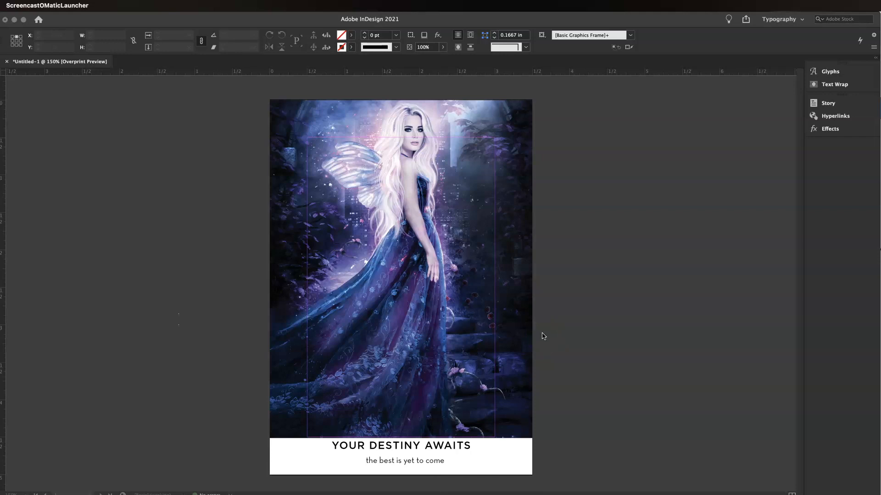
Step: Scroll through the existing card designs in the open document to review them
{"action": "left_click", "coordinate": [532, 334]}
{"action": "scroll", "coordinate": [486, 433], "scroll_direction": "down", "scroll_amount": 5}
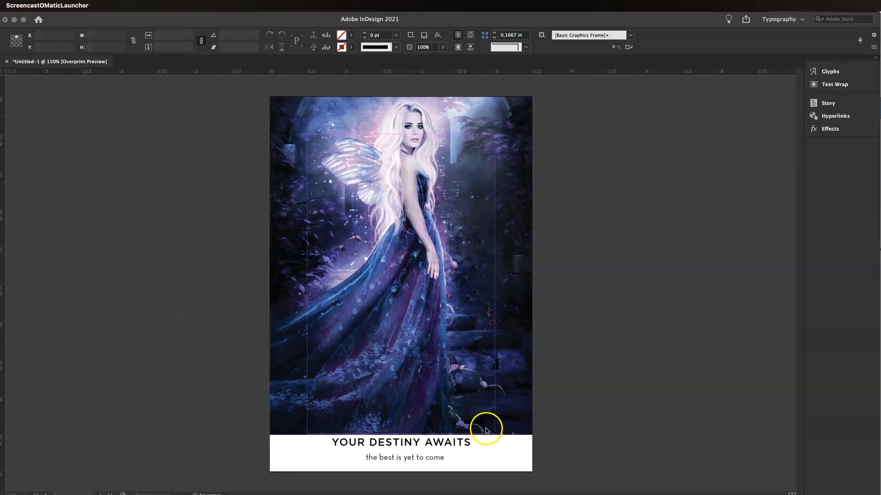
{"action": "scroll", "coordinate": [488, 428], "scroll_direction": "down", "scroll_amount": 9}
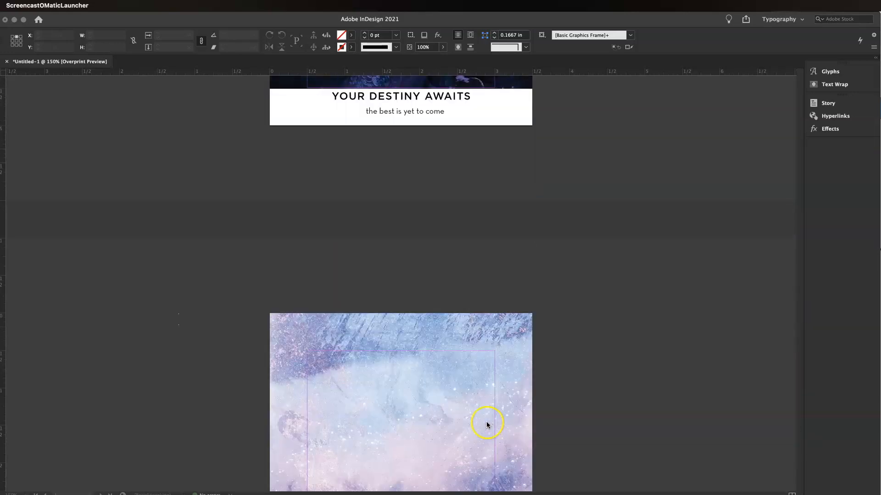
{"action": "scroll", "coordinate": [486, 423], "scroll_direction": "down", "scroll_amount": 9}
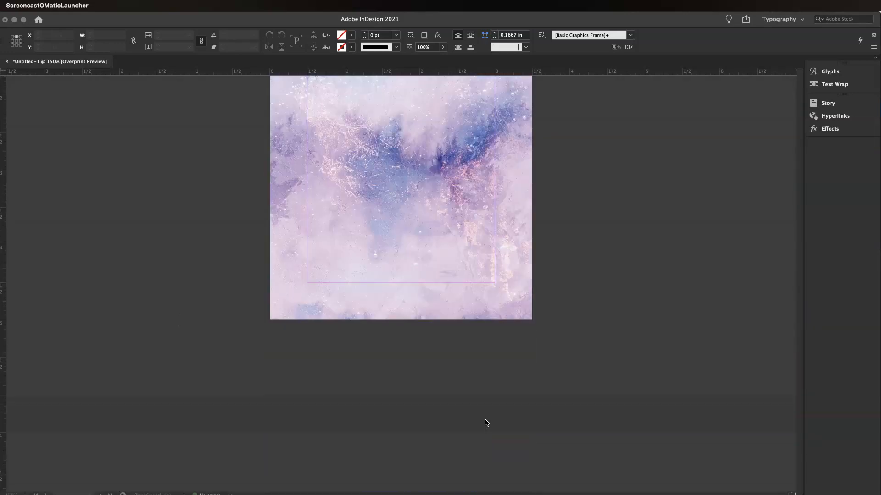
{"action": "scroll", "coordinate": [486, 422], "scroll_direction": "up", "scroll_amount": 2}
{"action": "scroll", "coordinate": [485, 420], "scroll_direction": "down", "scroll_amount": 15}
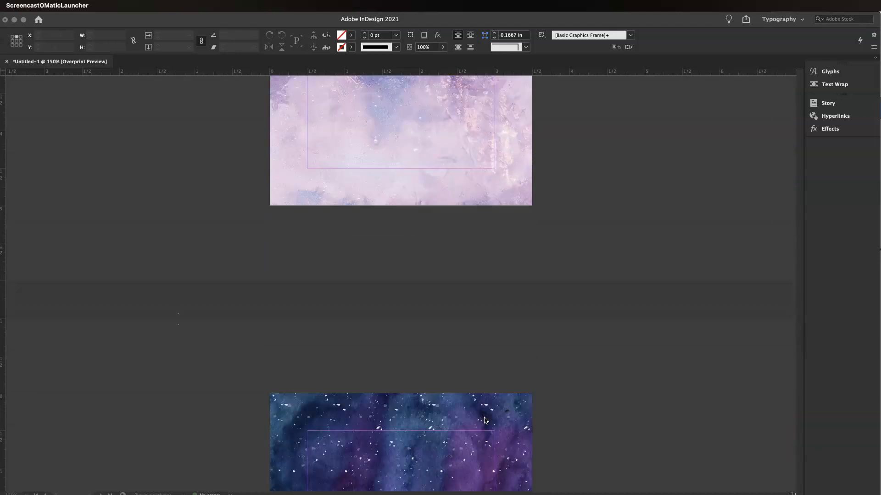
{"action": "scroll", "coordinate": [485, 418], "scroll_direction": "down", "scroll_amount": 5}
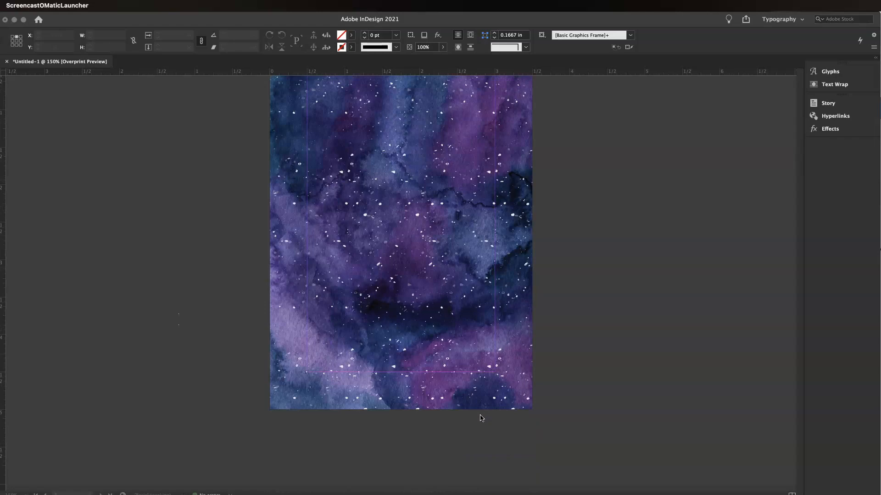
{"action": "scroll", "coordinate": [481, 418], "scroll_direction": "down", "scroll_amount": 20}
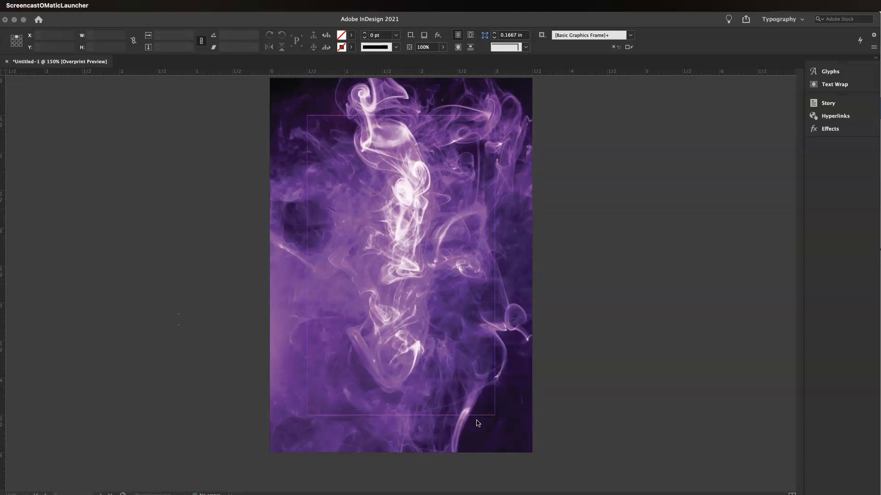
{"action": "scroll", "coordinate": [478, 423], "scroll_direction": "down", "scroll_amount": 10}
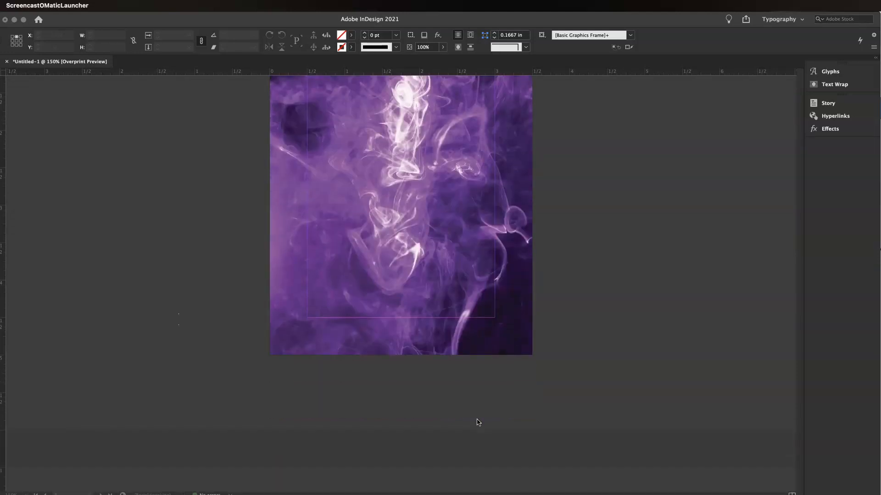
{"action": "scroll", "coordinate": [477, 421], "scroll_direction": "down", "scroll_amount": 10}
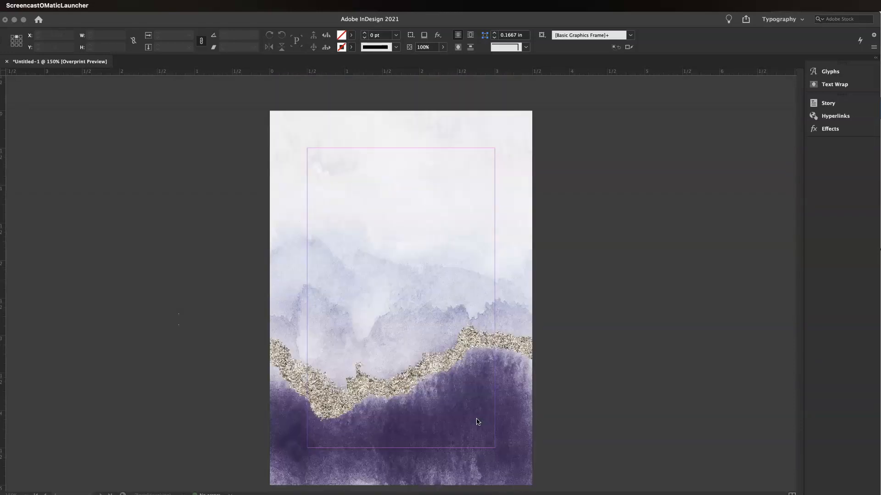
{"action": "left_click", "coordinate": [469, 350]}
{"action": "left_click", "coordinate": [474, 379]}
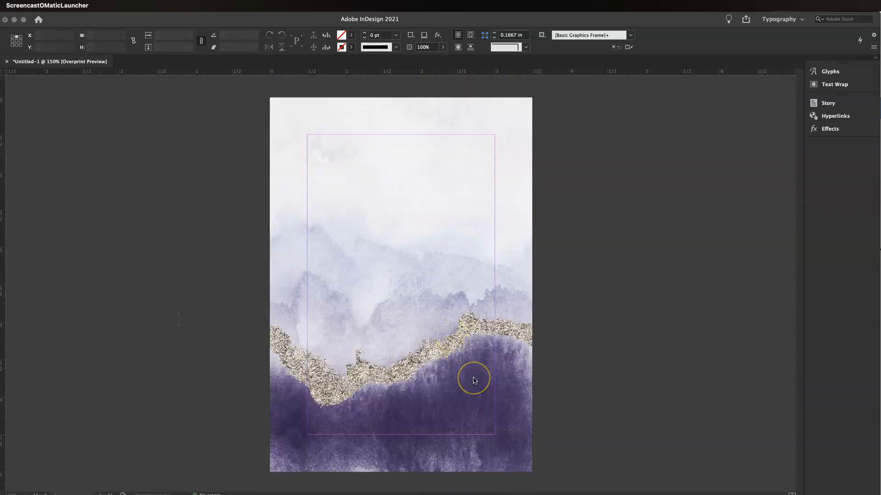
{"action": "left_click", "coordinate": [379, 348]}
{"action": "left_click", "coordinate": [270, 330]}
{"action": "left_click", "coordinate": [332, 381]}
{"action": "left_click", "coordinate": [474, 379]}
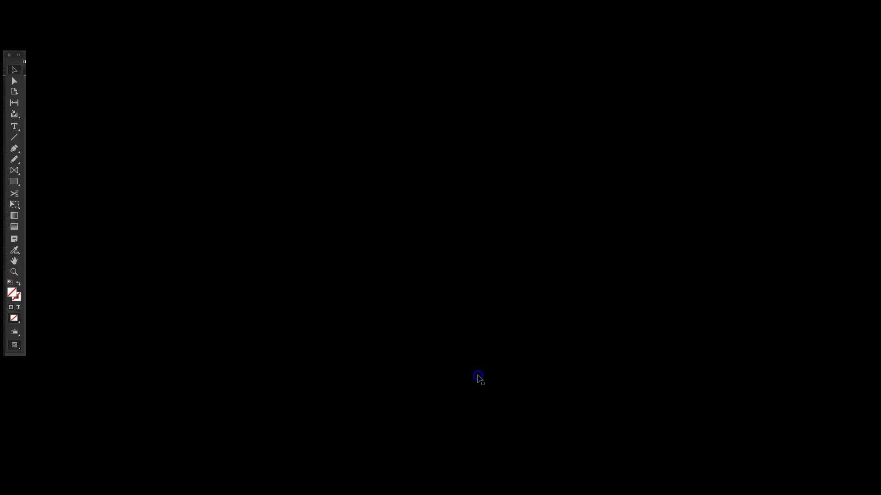
{"action": "scroll", "coordinate": [541, 350], "scroll_direction": "up", "scroll_amount": 2}
{"action": "scroll", "coordinate": [541, 350], "scroll_direction": "up", "scroll_amount": 20}
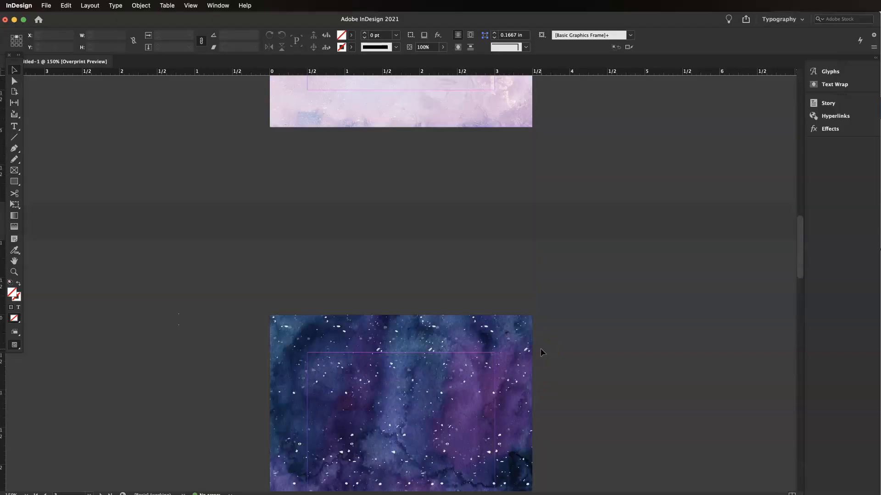
{"action": "scroll", "coordinate": [541, 350], "scroll_direction": "up", "scroll_amount": 3}
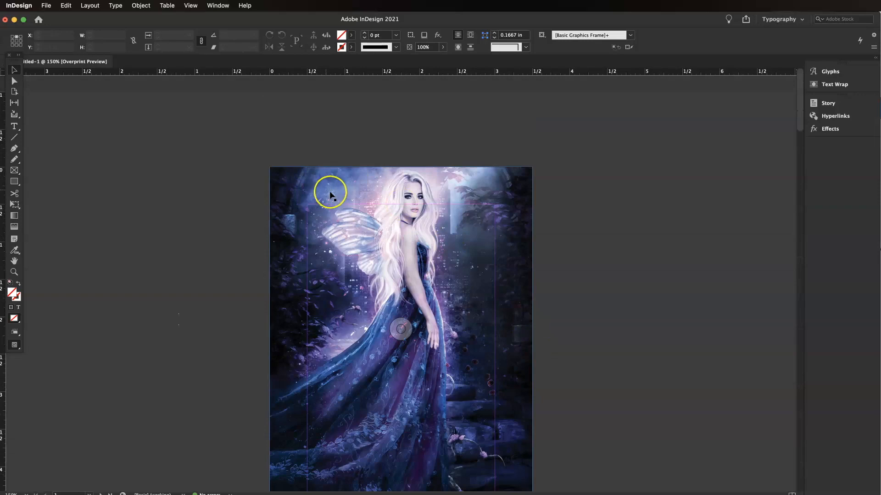
{"action": "scroll", "coordinate": [290, 157], "scroll_direction": "down", "scroll_amount": 4}
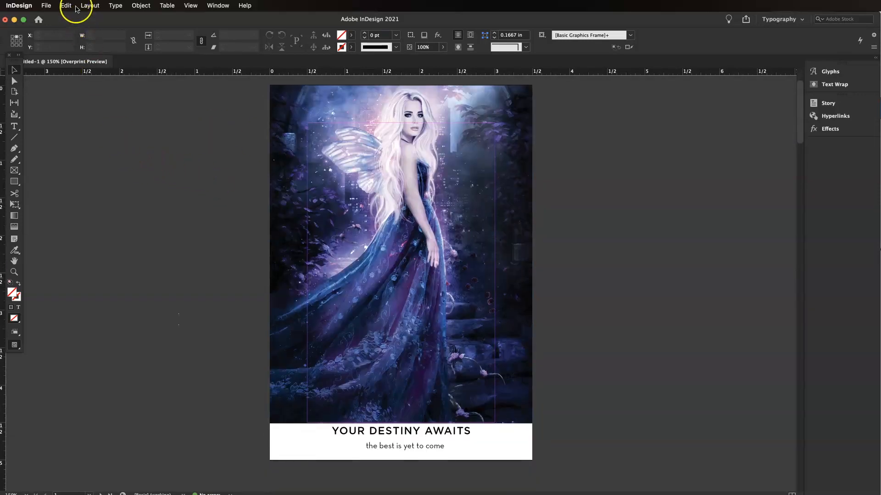
Step: Start a new document and set its units to Inches
{"action": "left_click", "coordinate": [51, 5]}
{"action": "mouse_move", "coordinate": [133, 19]}
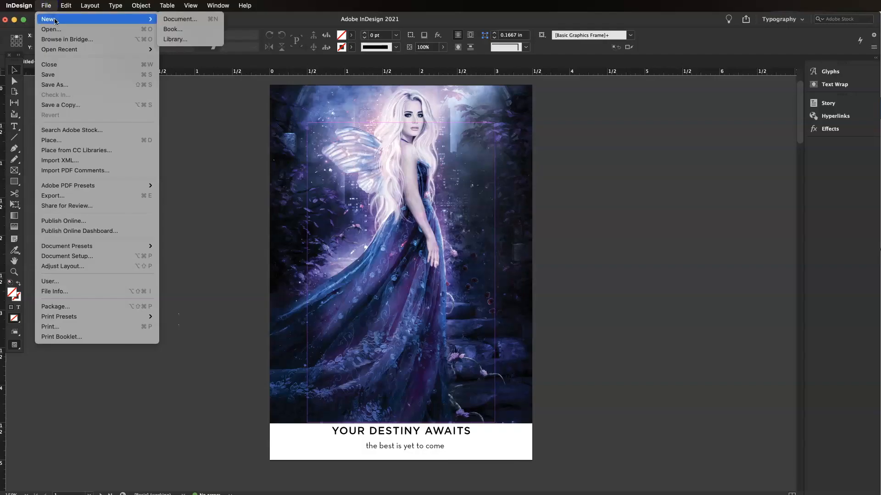
{"action": "left_click", "coordinate": [203, 20]}
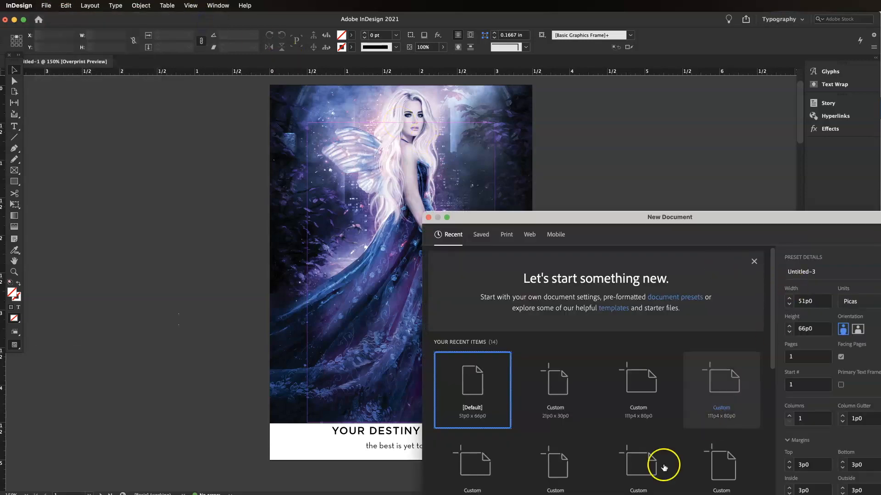
{"action": "left_click", "coordinate": [859, 303]}
{"action": "left_click", "coordinate": [869, 348]}
{"action": "left_click_drag", "start_coordinate": [845, 219], "coordinate": [682, 111]}
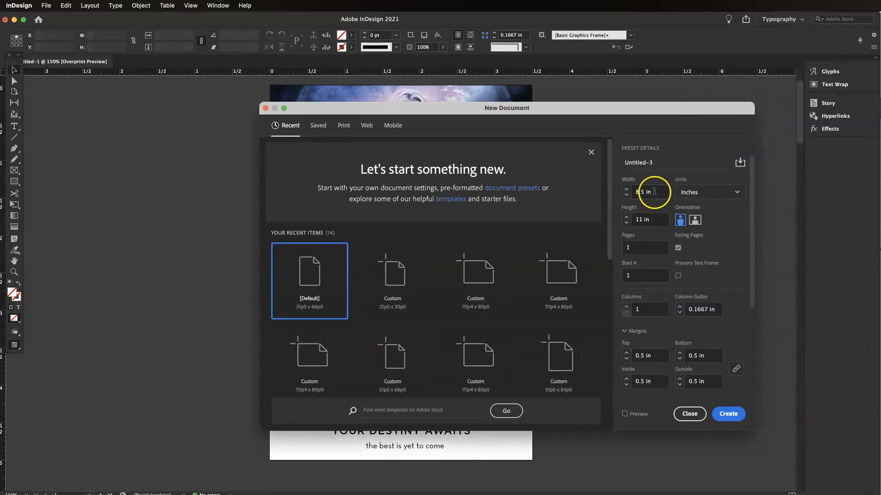
Step: Create the document at 3.5 in wide by 5 in high with facing pages turned off
{"action": "left_click_drag", "start_coordinate": [648, 192], "coordinate": [582, 183]}
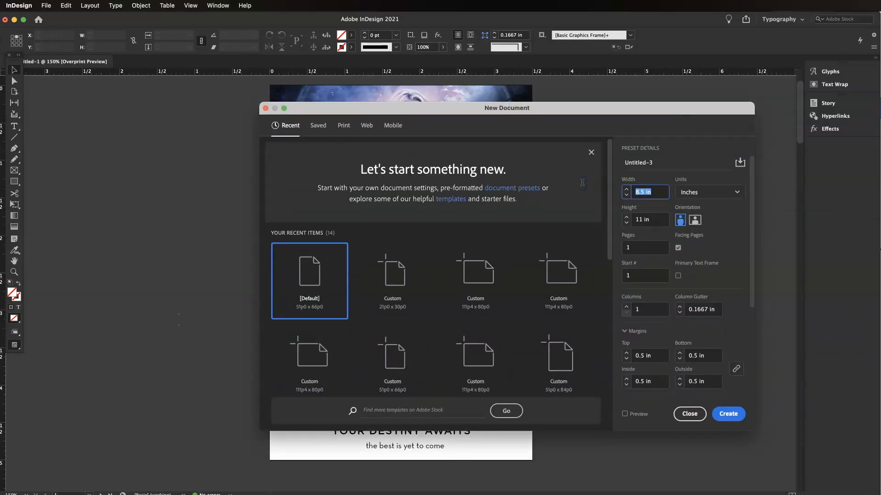
{"action": "type", "text": "3.5"}
{"action": "left_click", "coordinate": [644, 221]}
{"action": "double_click", "coordinate": [644, 220]}
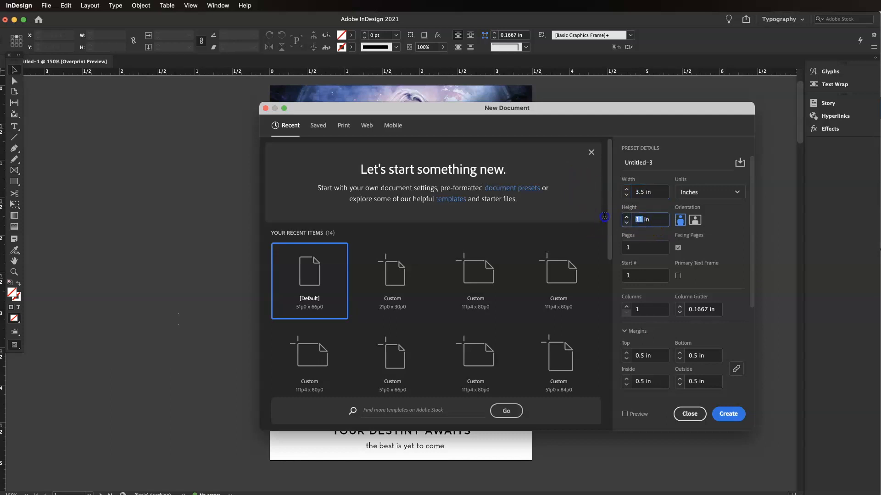
{"action": "type", "text": "5"}
{"action": "left_click", "coordinate": [590, 219]}
{"action": "left_click", "coordinate": [677, 248]}
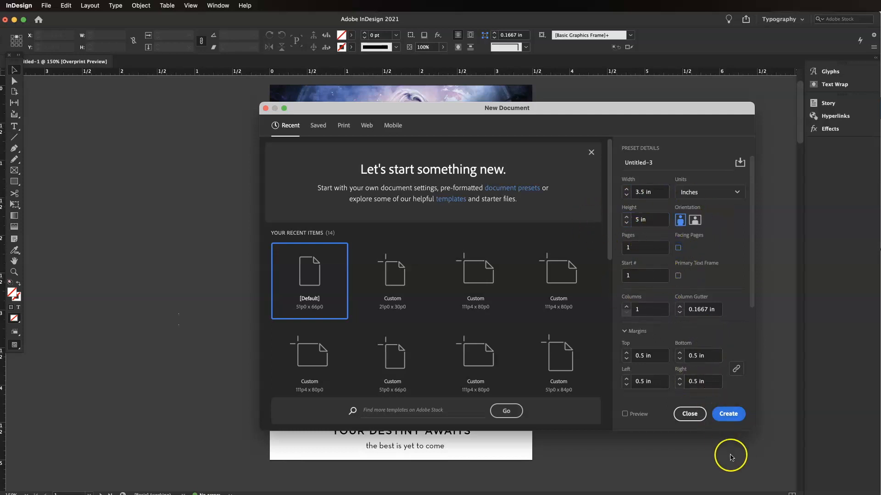
{"action": "left_click", "coordinate": [728, 414]}
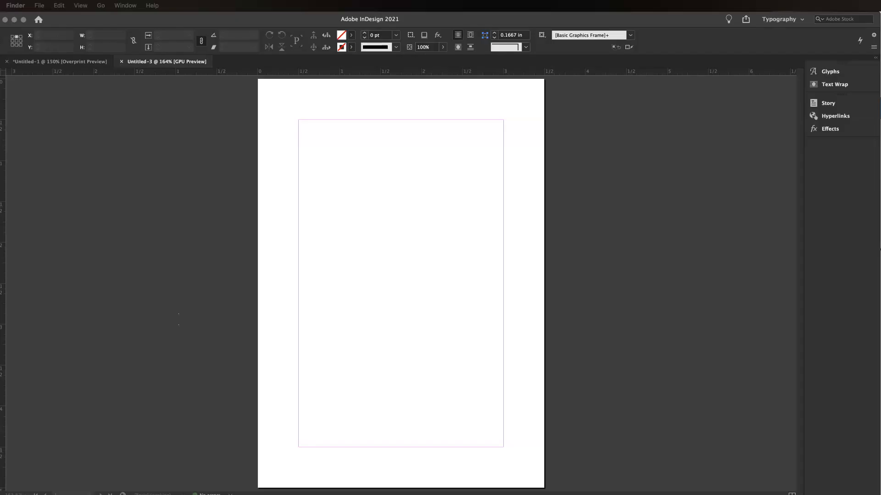
Step: Switch to Finder and drag '02 Fairy (1) copy.jpg' onto the new page, placing it across the page
{"action": "left_click_drag", "start_coordinate": [880, 152], "coordinate": [518, 191]}
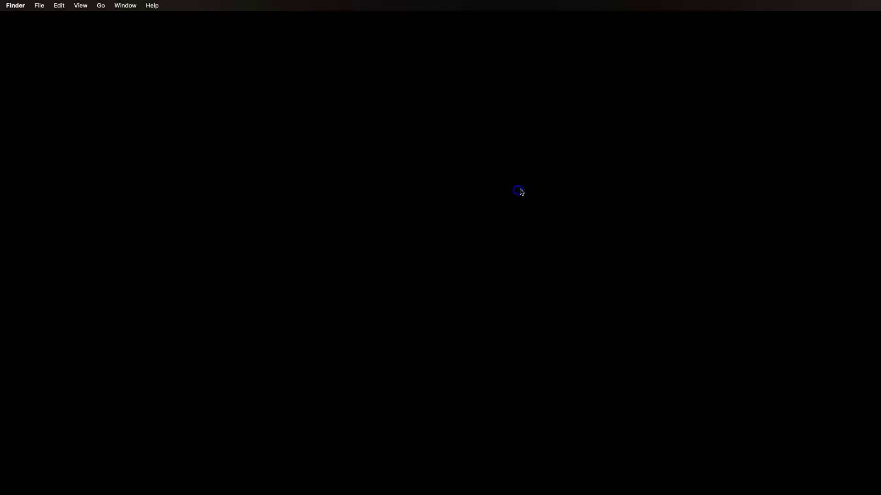
{"action": "left_click", "coordinate": [576, 227]}
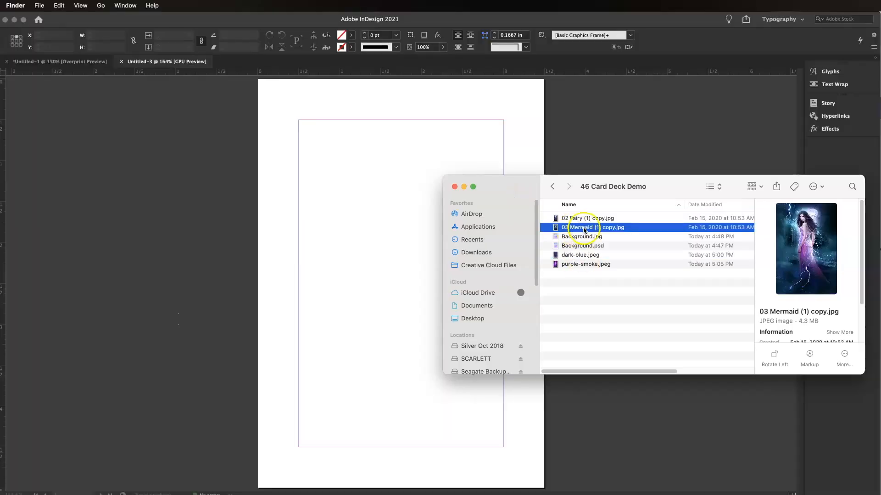
{"action": "left_click", "coordinate": [570, 219]}
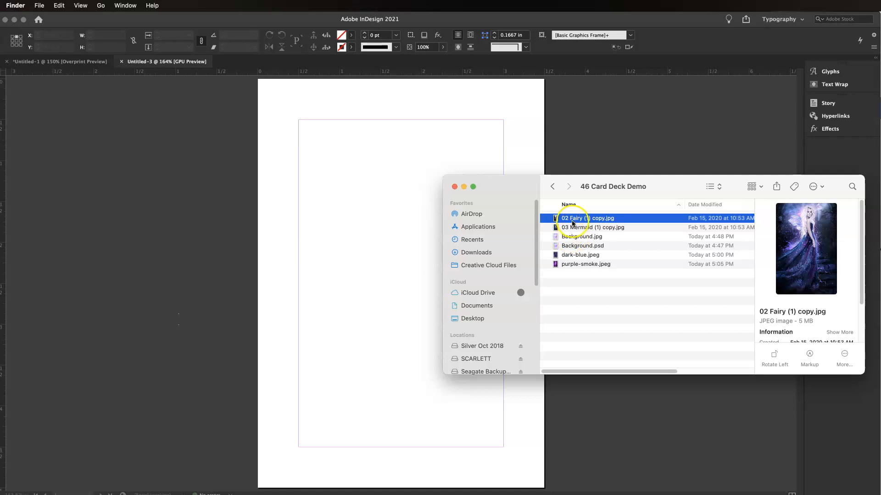
{"action": "left_click_drag", "start_coordinate": [573, 220], "coordinate": [259, 124]}
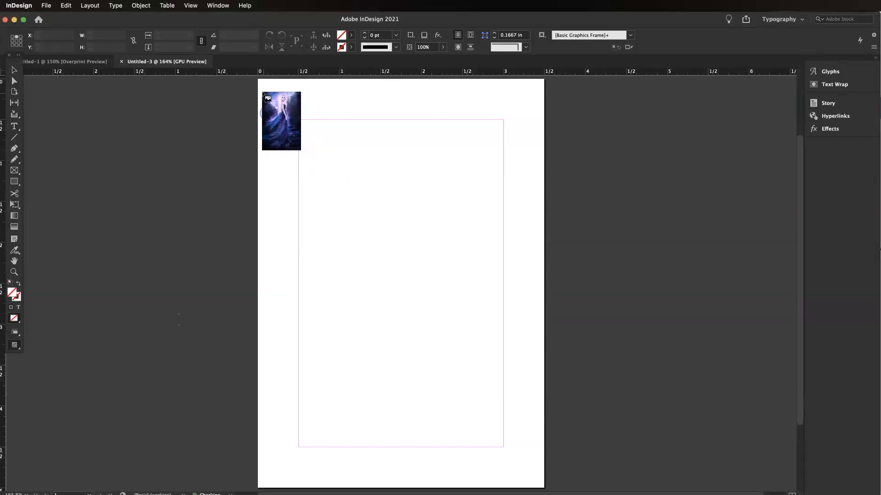
{"action": "left_click_drag", "start_coordinate": [258, 79], "coordinate": [527, 439]}
{"action": "left_click_drag", "start_coordinate": [550, 463], "coordinate": [564, 485]}
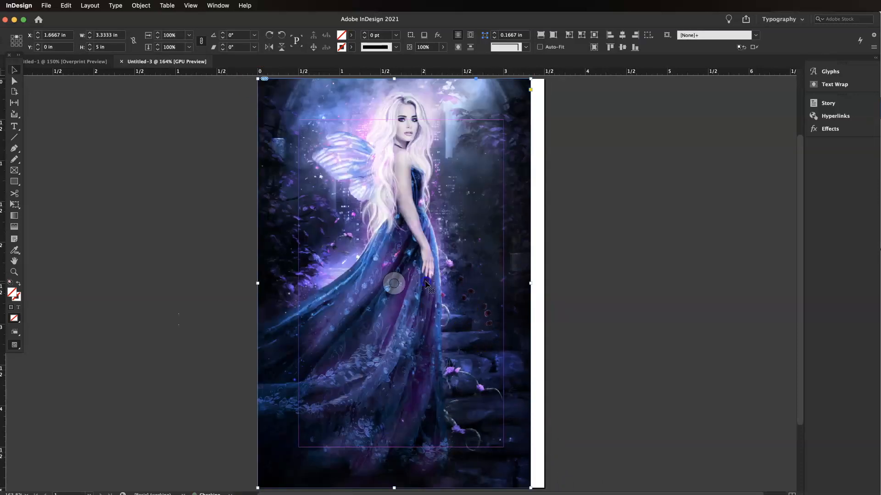
Step: Scale the fairy image to 3.5 in wide so it covers the whole page, then deselect it
{"action": "left_click_drag", "start_coordinate": [530, 283], "coordinate": [544, 283]}
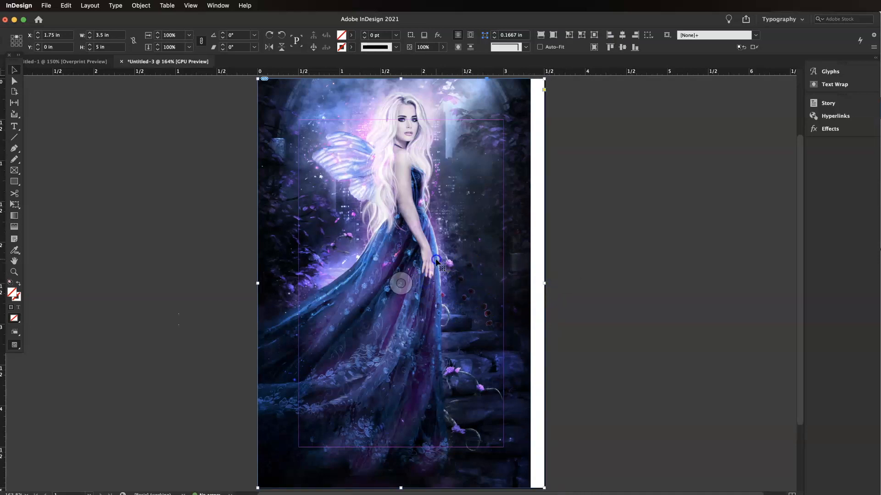
{"action": "key", "text": "super+z"}
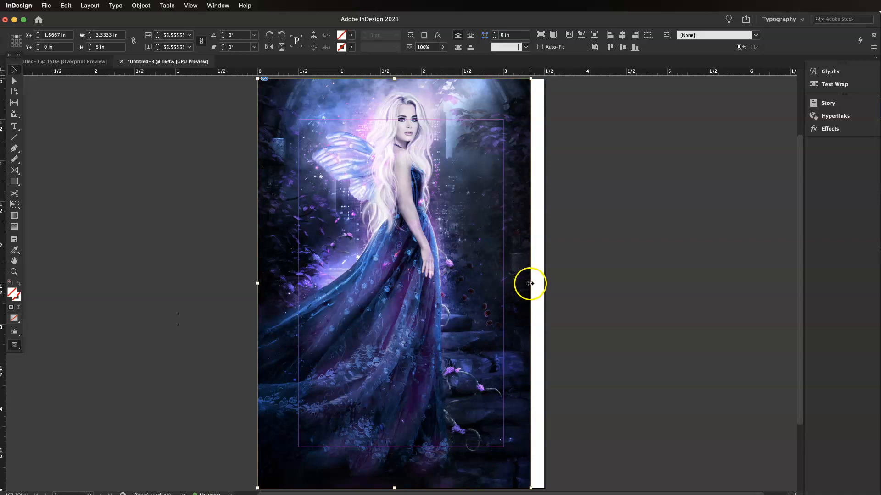
{"action": "left_click_drag", "start_coordinate": [530, 284], "coordinate": [543, 286]}
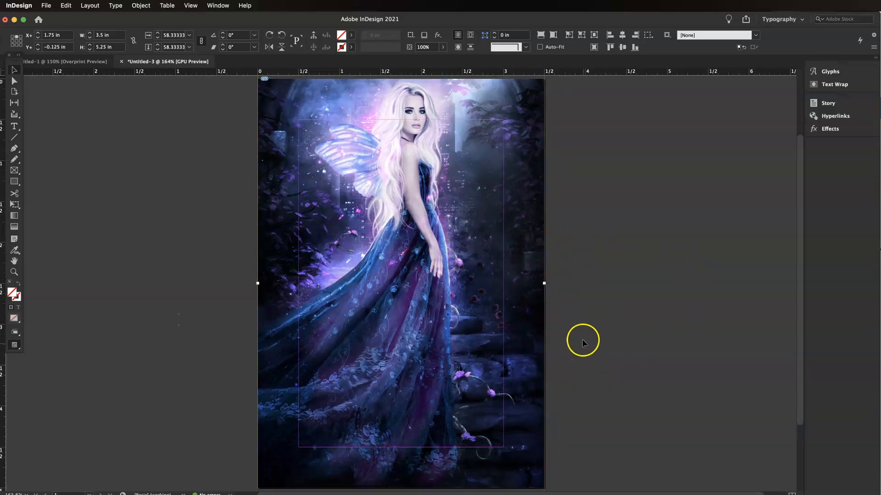
{"action": "left_click", "coordinate": [613, 319]}
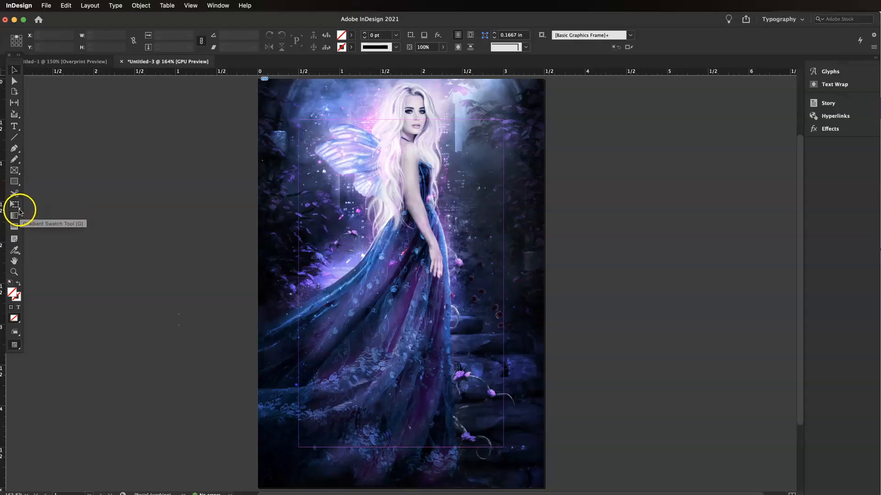
Step: Draw a rectangle about 3.5 by 0.66 in across the card's bottom and fill it with Paper
{"action": "left_click", "coordinate": [15, 183]}
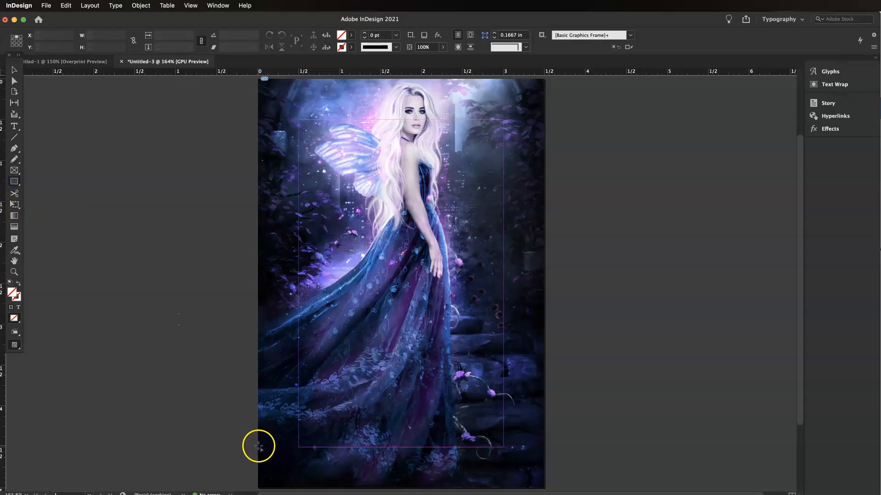
{"action": "left_click_drag", "start_coordinate": [257, 434], "coordinate": [543, 488]}
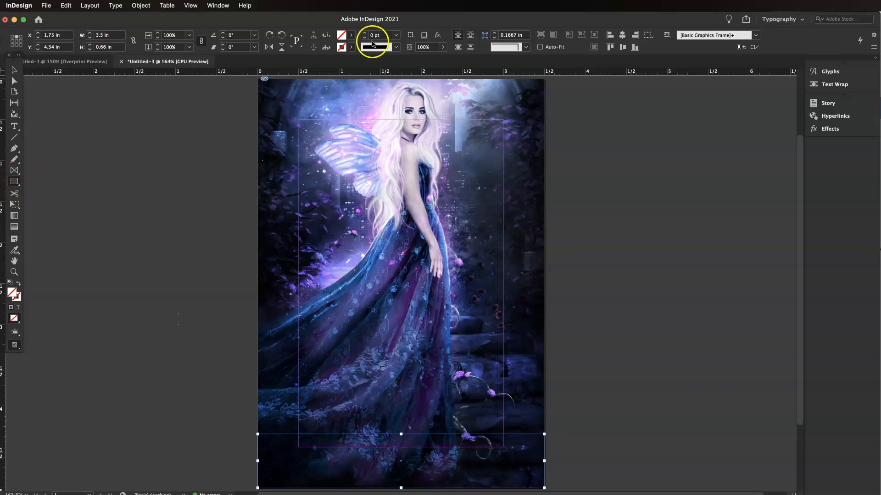
{"action": "left_click", "coordinate": [351, 35]}
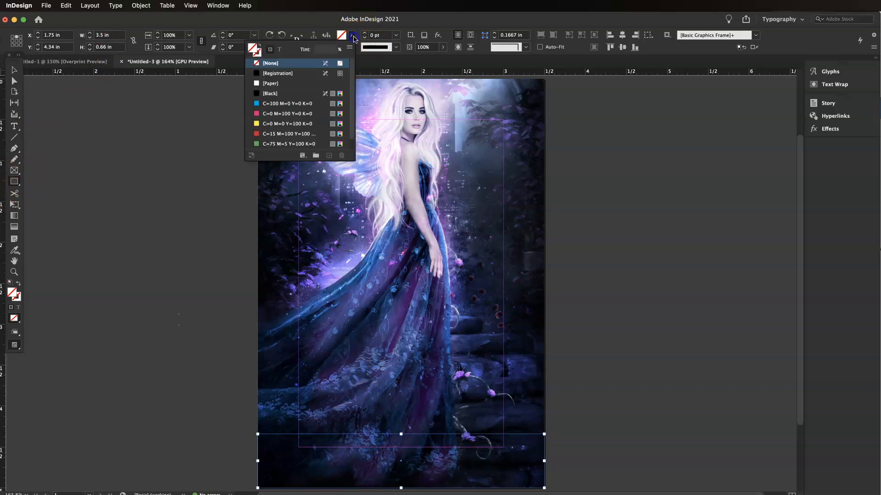
{"action": "left_click", "coordinate": [270, 84]}
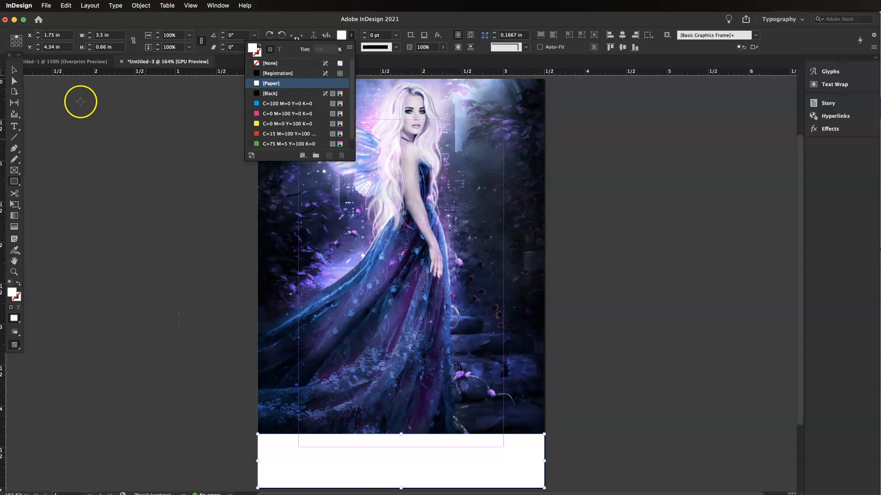
{"action": "left_click", "coordinate": [14, 70]}
{"action": "left_click", "coordinate": [629, 407]}
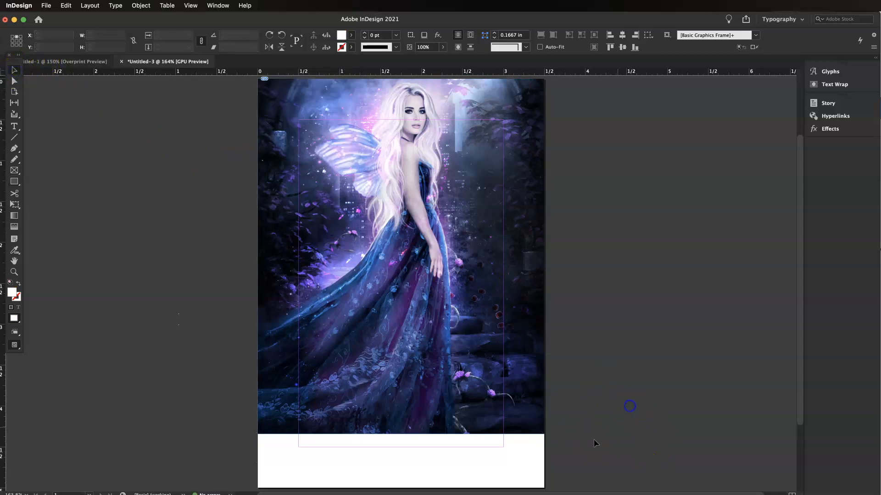
Step: Draw a text frame across the top of the white banner and enter 'your destiny awaits'
{"action": "left_click", "coordinate": [14, 127]}
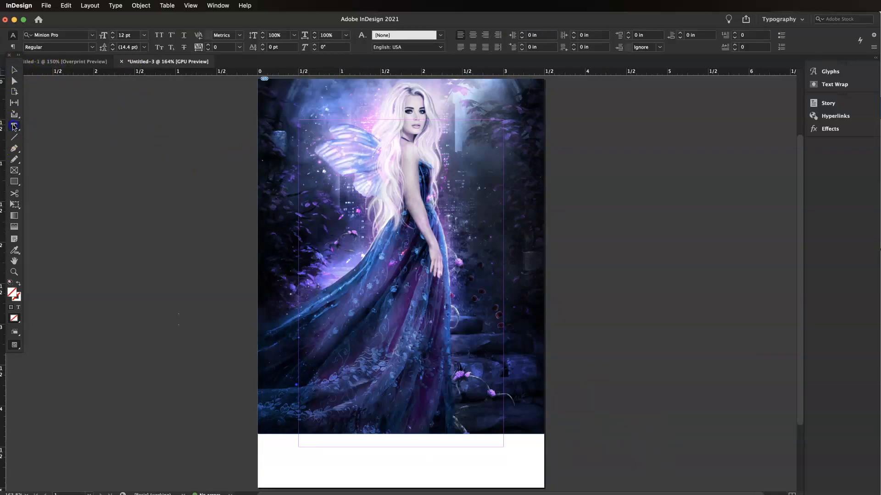
{"action": "left_click_drag", "start_coordinate": [299, 443], "coordinate": [504, 461]}
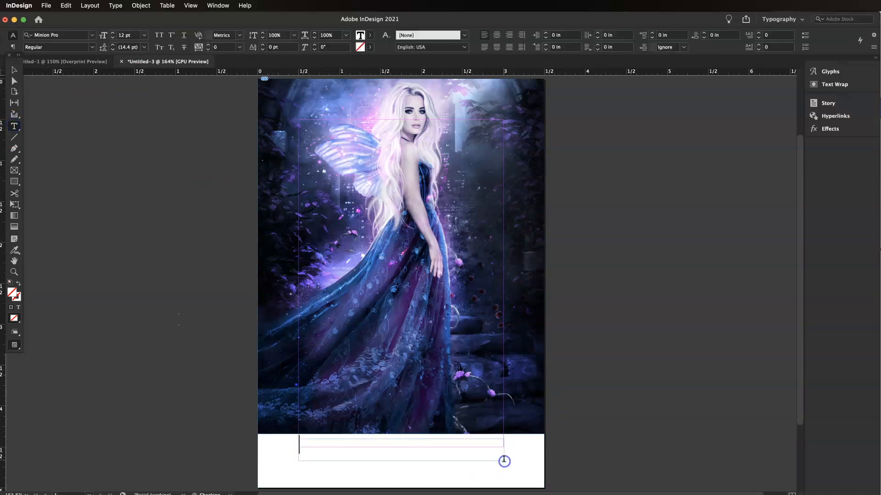
{"action": "left_click", "coordinate": [71, 64]}
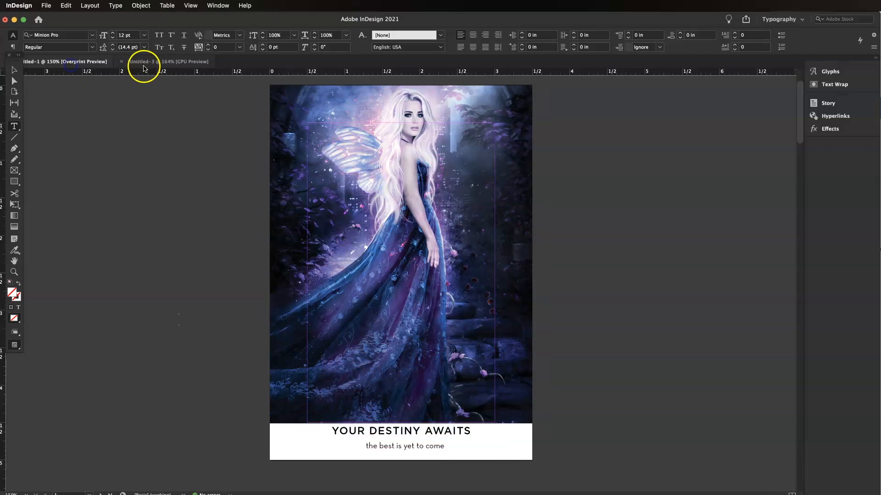
{"action": "left_click", "coordinate": [147, 68]}
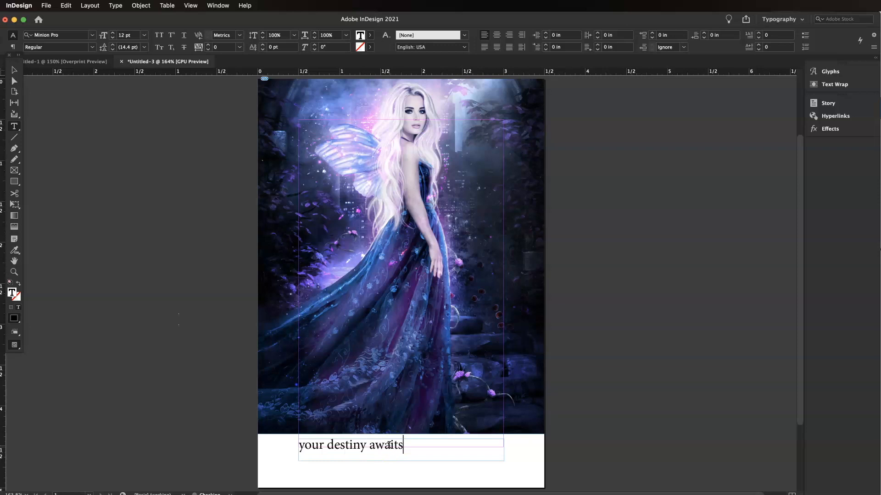
Step: Select the heading text and set its font to Gotham (TT) Medium
{"action": "triple_click", "coordinate": [389, 445]}
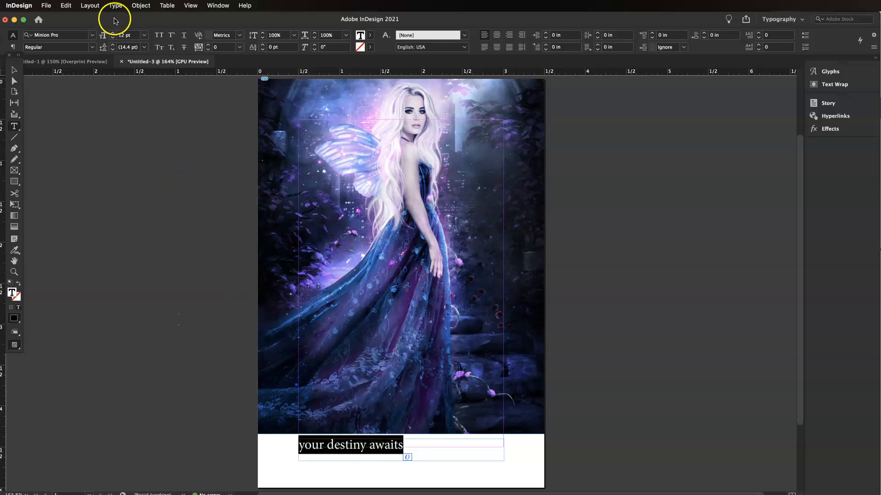
{"action": "left_click", "coordinate": [93, 37]}
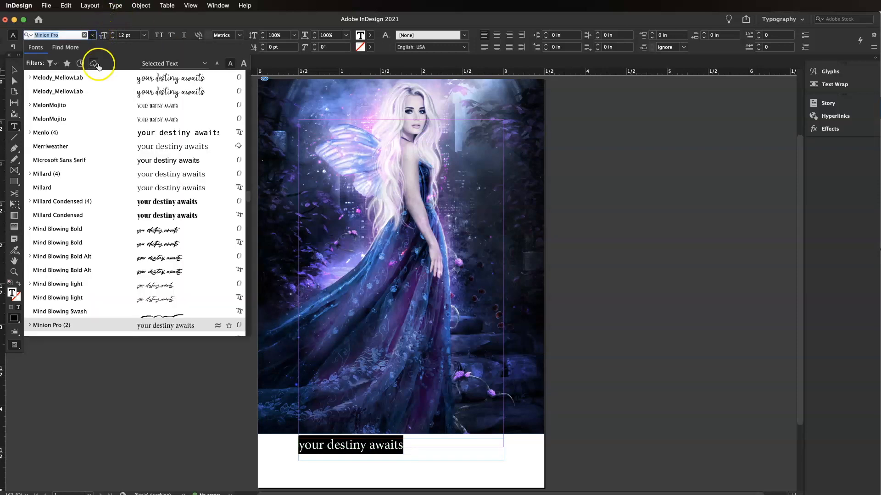
{"action": "left_click_drag", "start_coordinate": [250, 203], "coordinate": [260, 72]}
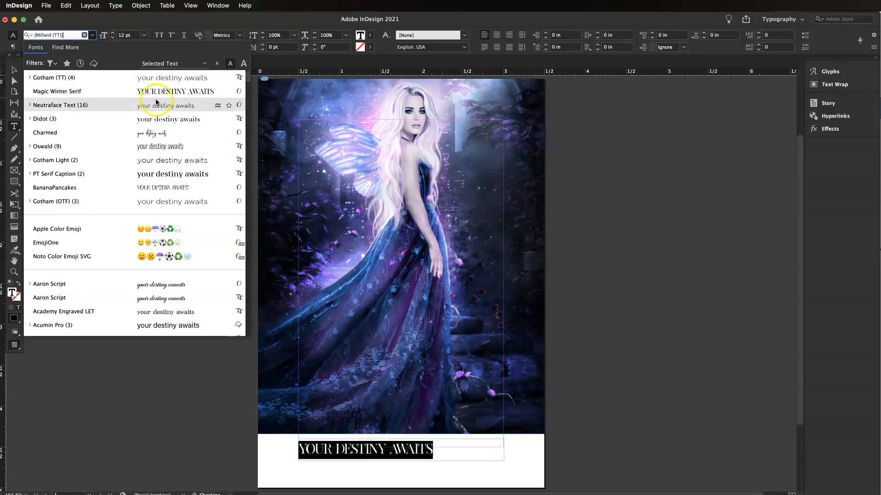
{"action": "left_click", "coordinate": [102, 84]}
{"action": "left_click", "coordinate": [93, 48]}
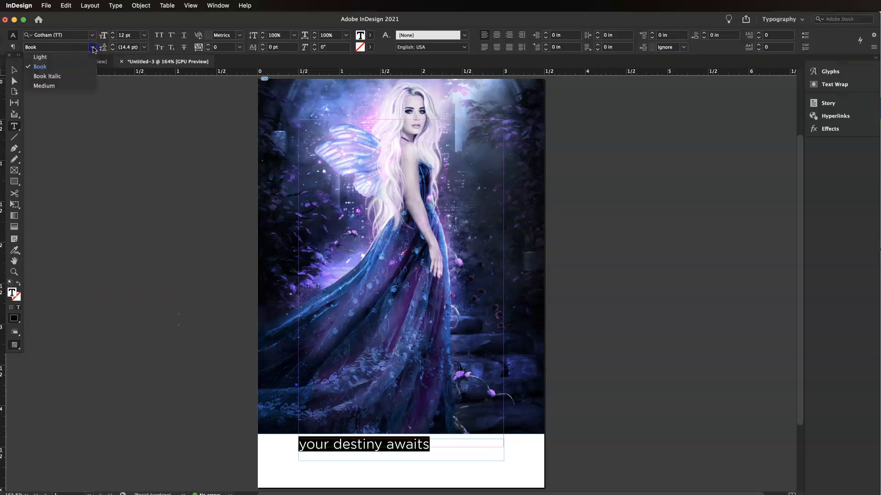
{"action": "left_click", "coordinate": [72, 85]}
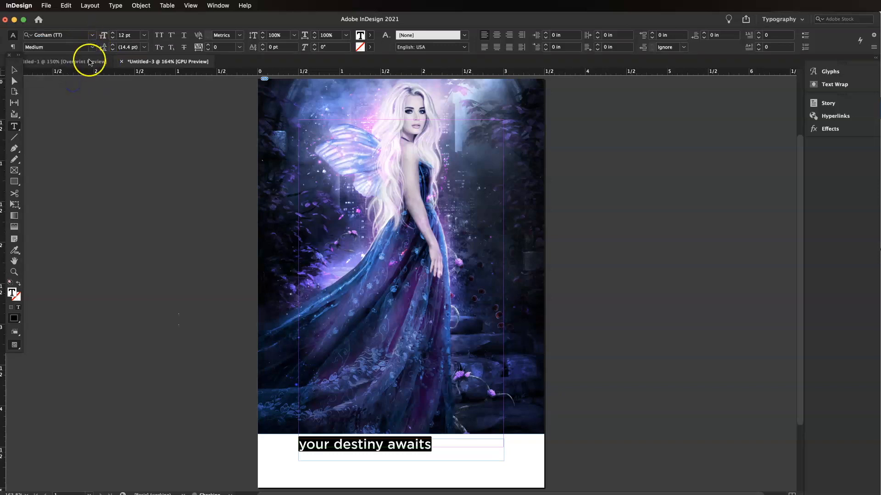
Step: Apply All Caps to the heading, set its tracking to 66, and center-align it
{"action": "left_click", "coordinate": [158, 36]}
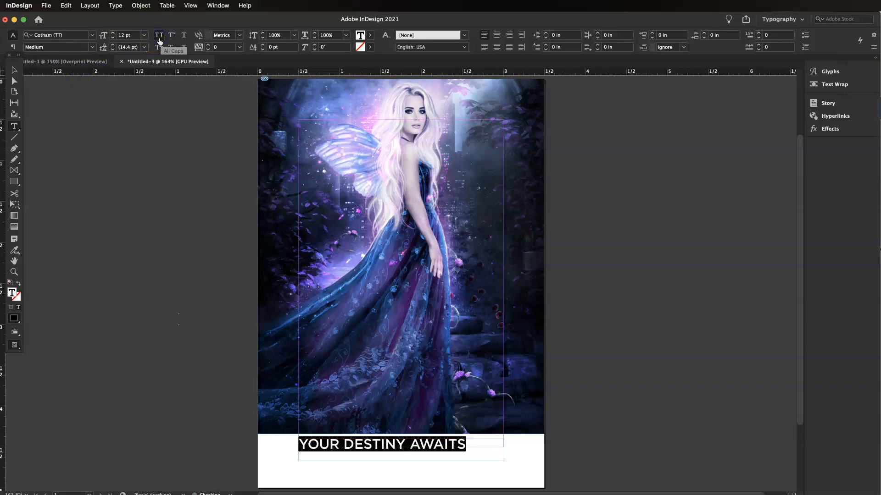
{"action": "left_click", "coordinate": [221, 48]}
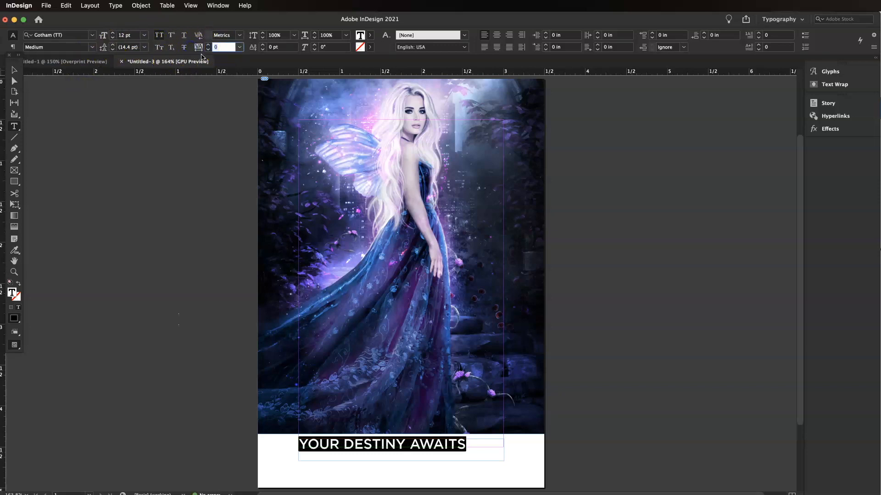
{"action": "key", "text": "Return"}
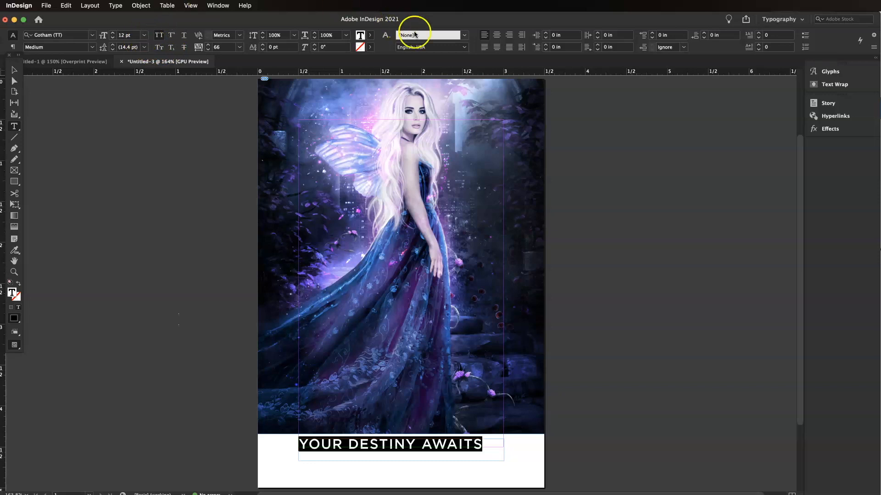
{"action": "left_click", "coordinate": [496, 35]}
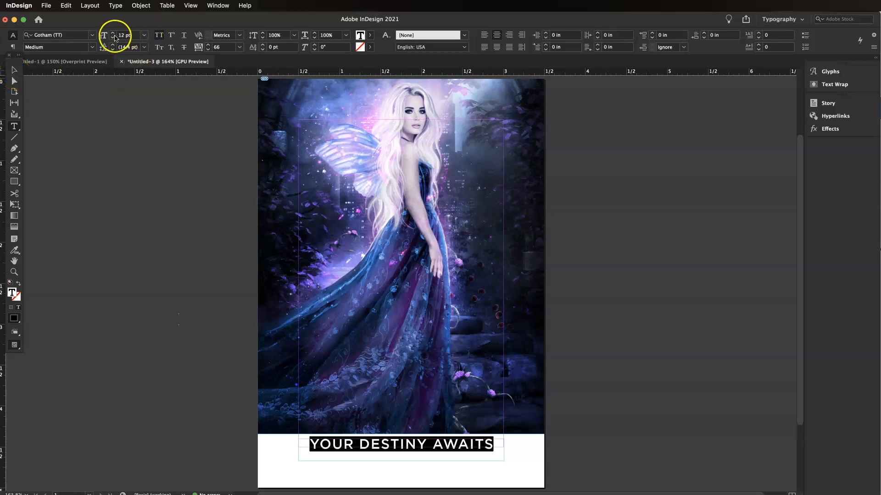
Step: Decrease the heading's font size slightly, then deselect the frame
{"action": "left_click", "coordinate": [112, 38]}
{"action": "left_click", "coordinate": [113, 38]}
{"action": "left_click", "coordinate": [14, 70]}
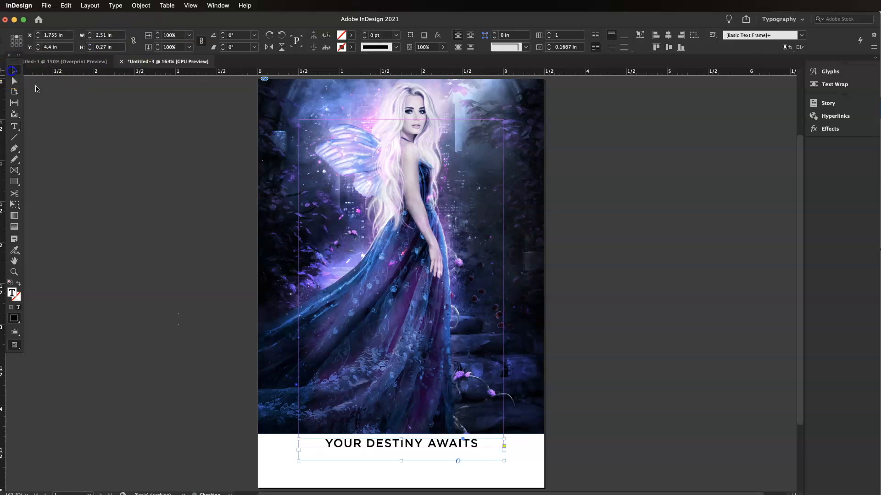
{"action": "left_click", "coordinate": [584, 364]}
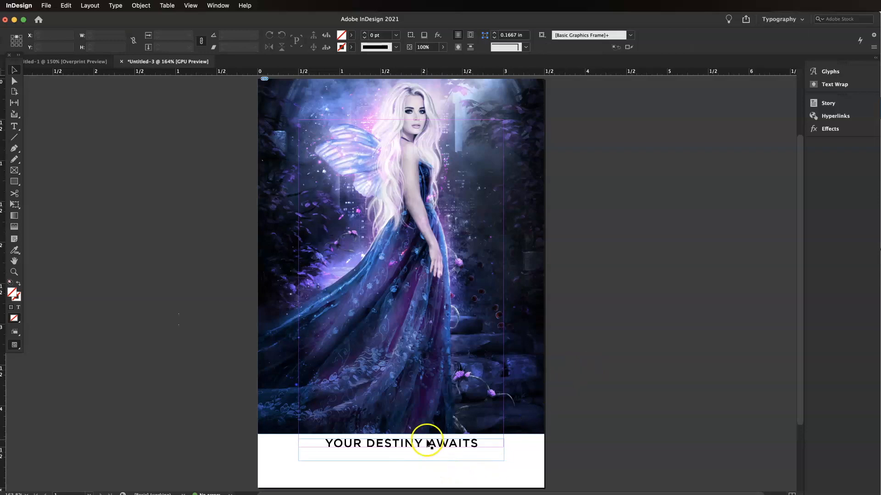
Step: Turn on Overprint Preview for the document
{"action": "left_click", "coordinate": [191, 5]}
{"action": "mouse_move", "coordinate": [217, 5]}
{"action": "mouse_move", "coordinate": [221, 30]}
{"action": "mouse_move", "coordinate": [190, 7]}
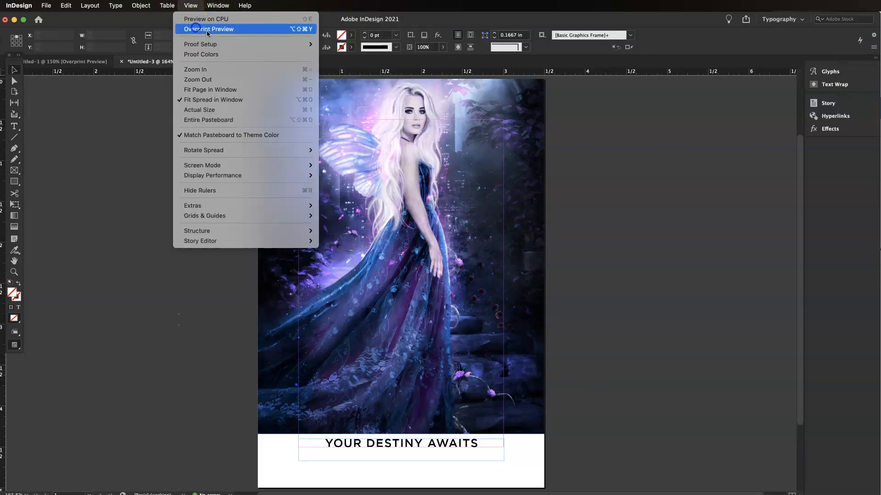
{"action": "left_click", "coordinate": [196, 28]}
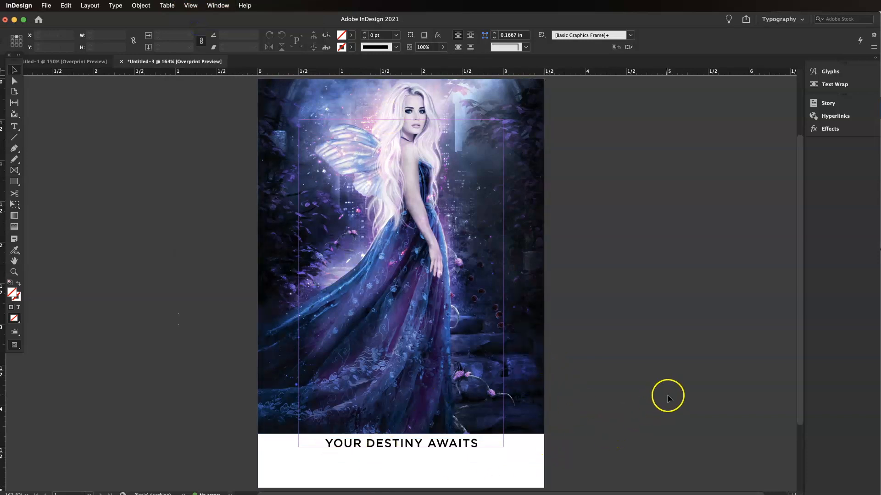
Step: Draw a second text frame below the heading and enter 'the best is yet to come'
{"action": "left_click", "coordinate": [15, 127]}
{"action": "left_click_drag", "start_coordinate": [298, 457], "coordinate": [500, 480]}
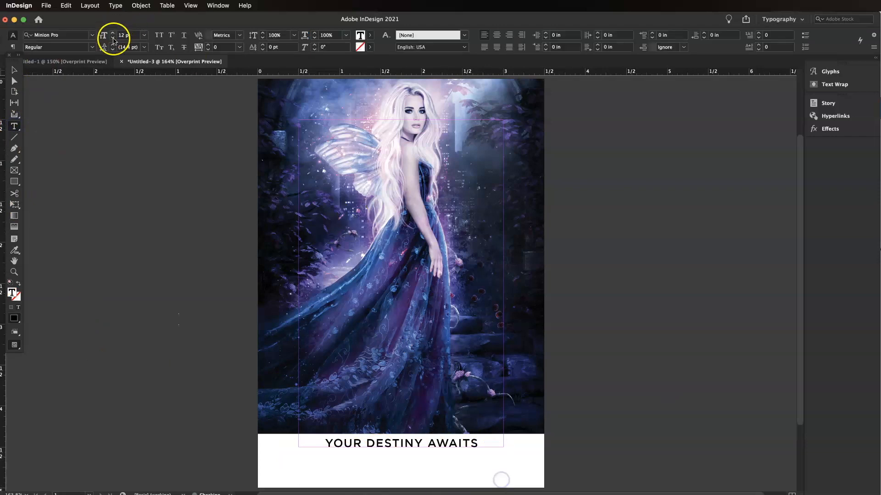
{"action": "left_click", "coordinate": [86, 62]}
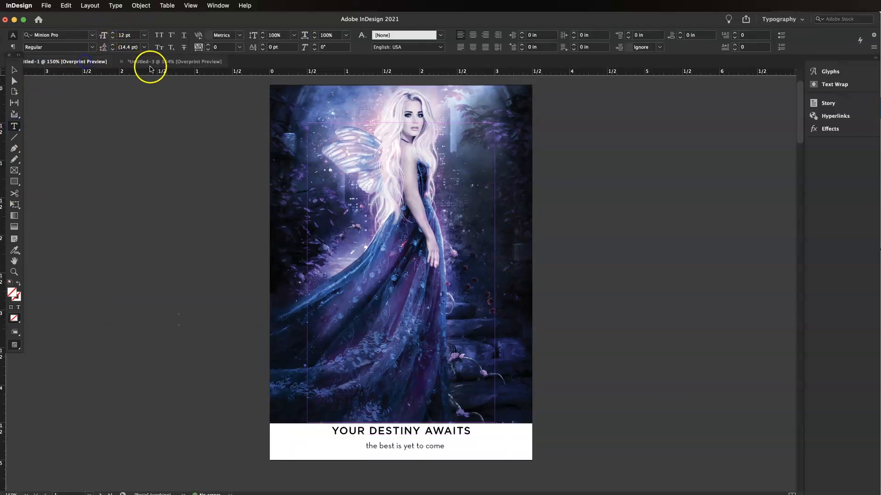
{"action": "left_click", "coordinate": [153, 64]}
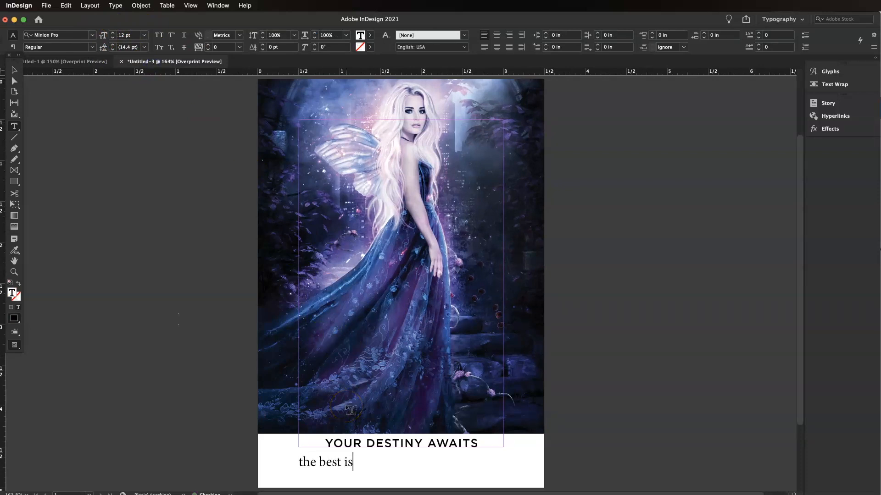
Step: Set the subtitle text to Neutraface Text at 9 pt
{"action": "key", "text": "super+a"}
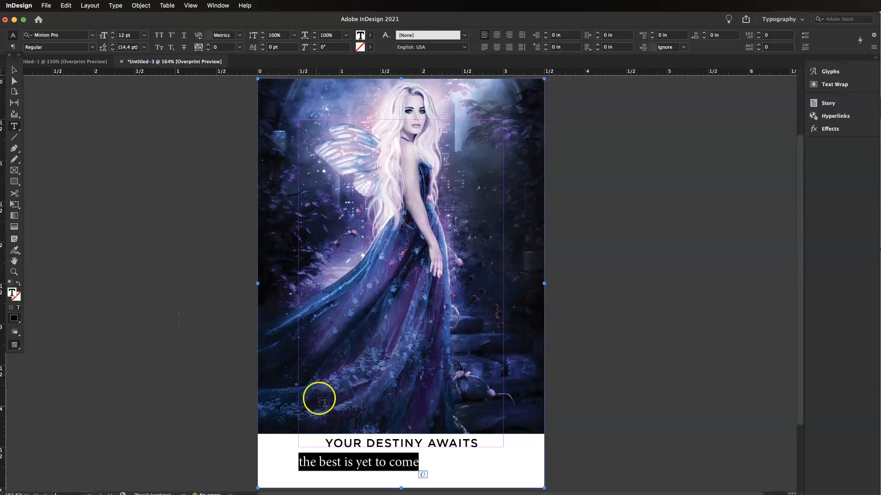
{"action": "left_click", "coordinate": [92, 37]}
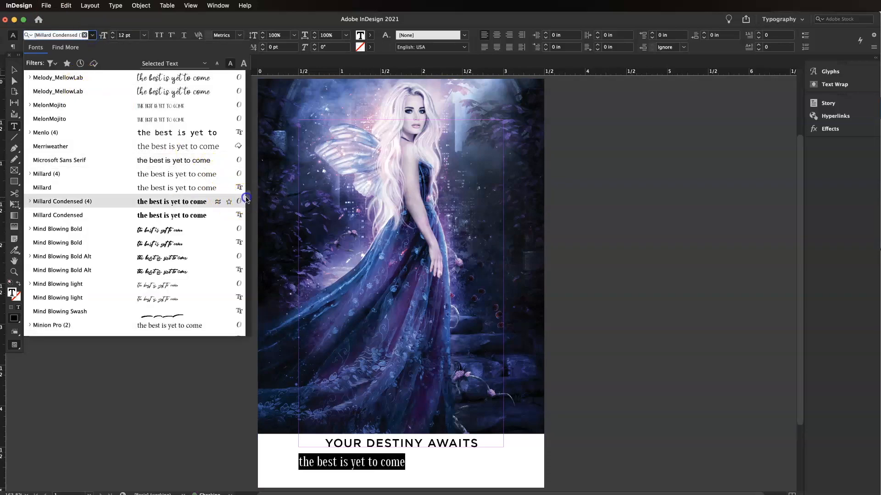
{"action": "left_click_drag", "start_coordinate": [245, 204], "coordinate": [242, 67]}
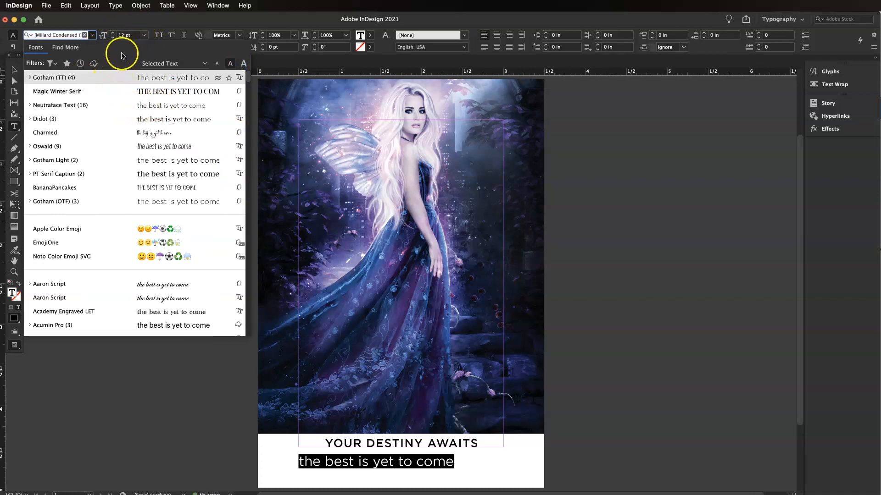
{"action": "left_click", "coordinate": [81, 110]}
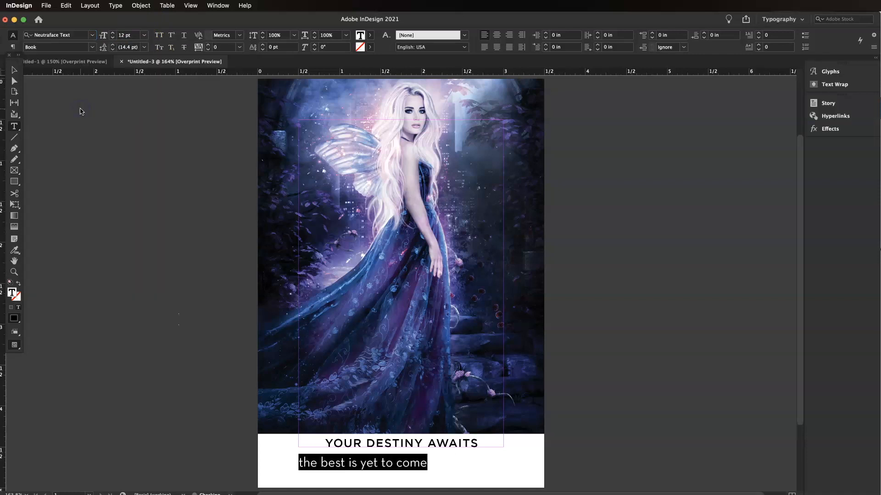
{"action": "left_click", "coordinate": [112, 39]}
{"action": "left_click", "coordinate": [112, 40]}
{"action": "left_click", "coordinate": [113, 40]}
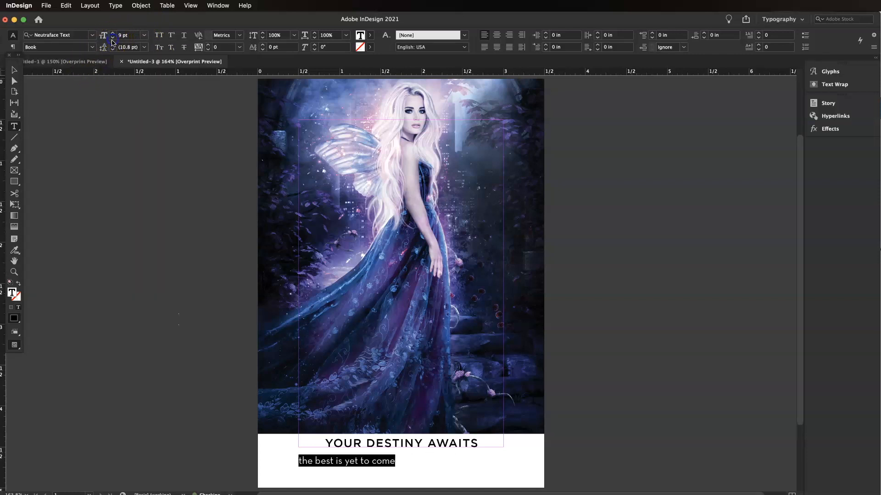
Step: Center the subtitle vertically within its frame and center-align its text
{"action": "left_click", "coordinate": [14, 70]}
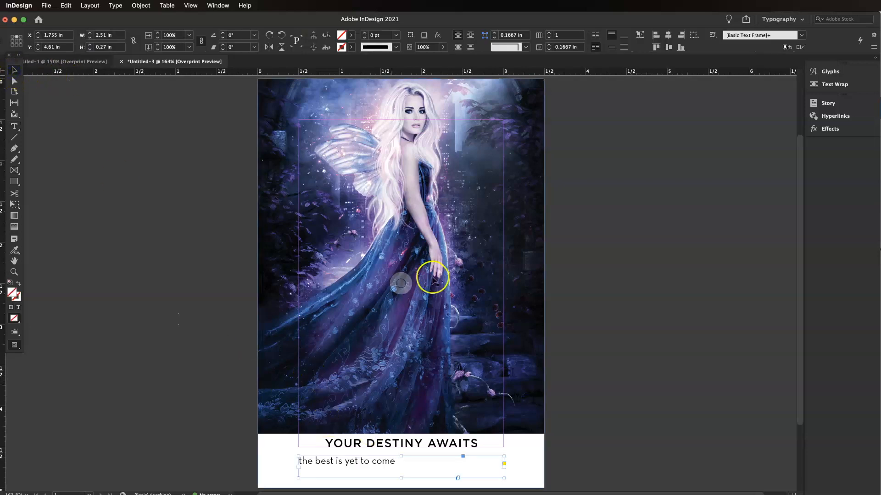
{"action": "left_click", "coordinate": [611, 47]}
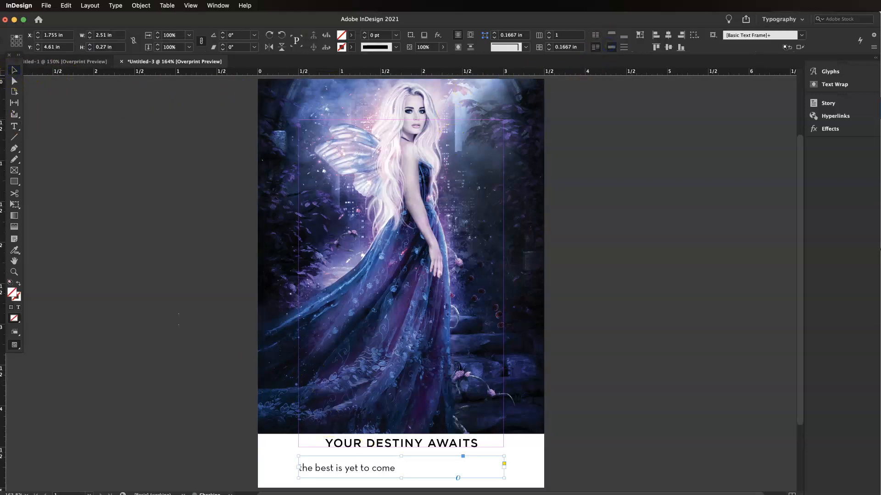
{"action": "left_click", "coordinate": [14, 129]}
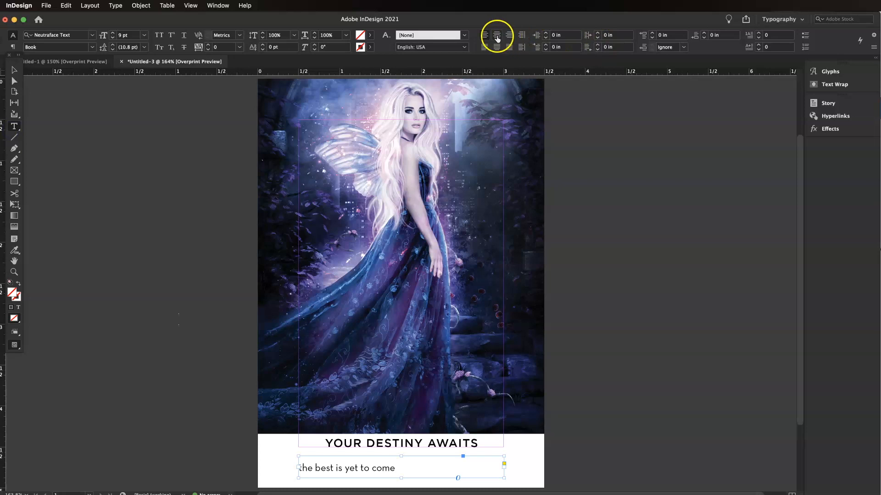
{"action": "left_click", "coordinate": [498, 36]}
Step: Move the subtitle frame up slightly toward the heading, then deselect it
{"action": "left_click", "coordinate": [14, 70]}
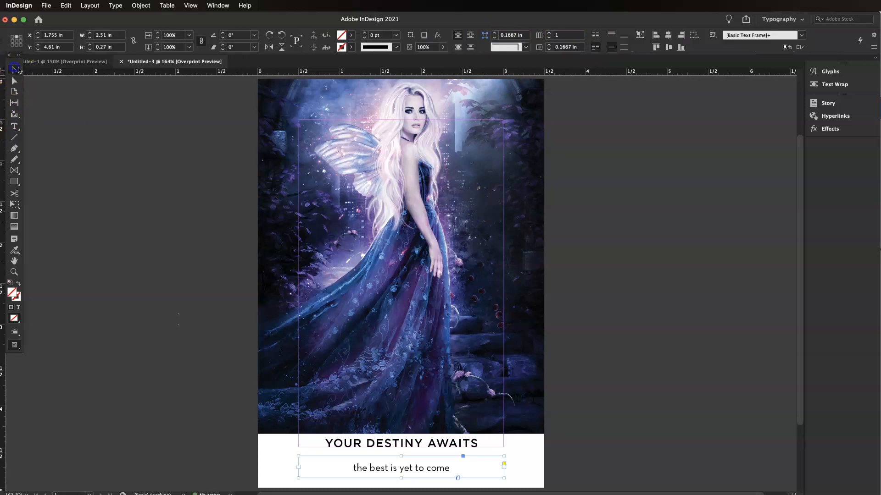
{"action": "left_click", "coordinate": [579, 382]}
{"action": "left_click_drag", "start_coordinate": [437, 469], "coordinate": [437, 465]}
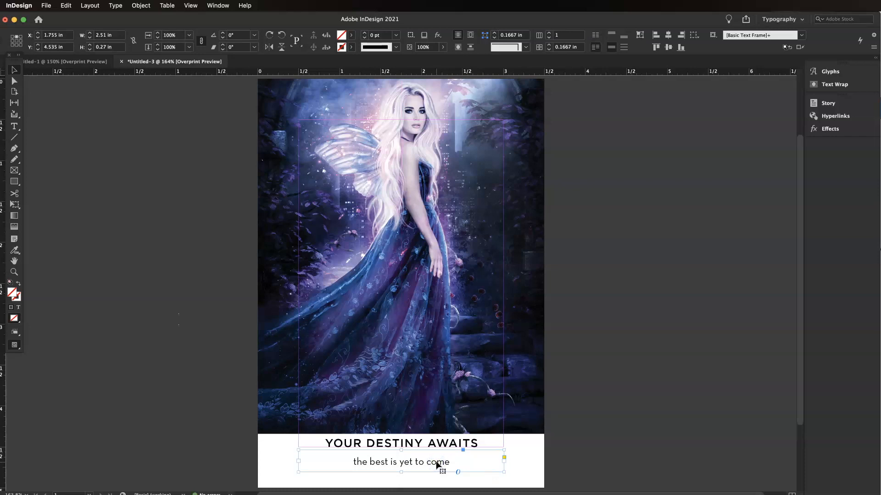
{"action": "left_click", "coordinate": [599, 425]}
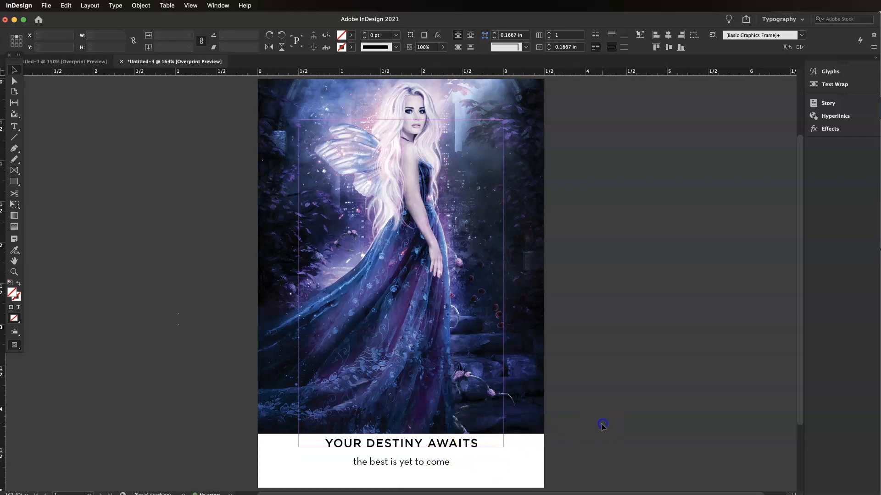
Step: Nudge the heading frame slightly down, then deselect it
{"action": "left_click", "coordinate": [474, 447]}
{"action": "left_click", "coordinate": [634, 438]}
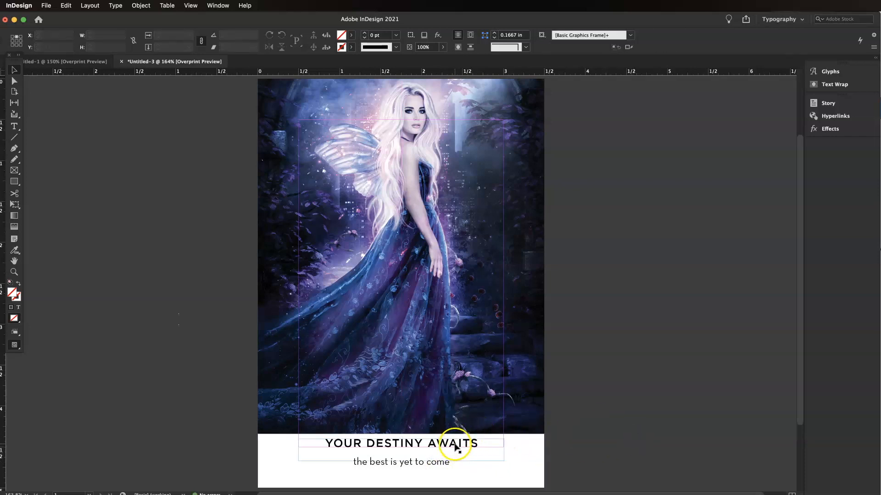
{"action": "key", "text": "Down"}
{"action": "key", "text": "Down"}
{"action": "key", "text": "Down"}
{"action": "key", "text": "Down"}
{"action": "key", "text": "Down"}
{"action": "key", "text": "Down"}
{"action": "key", "text": "Down"}
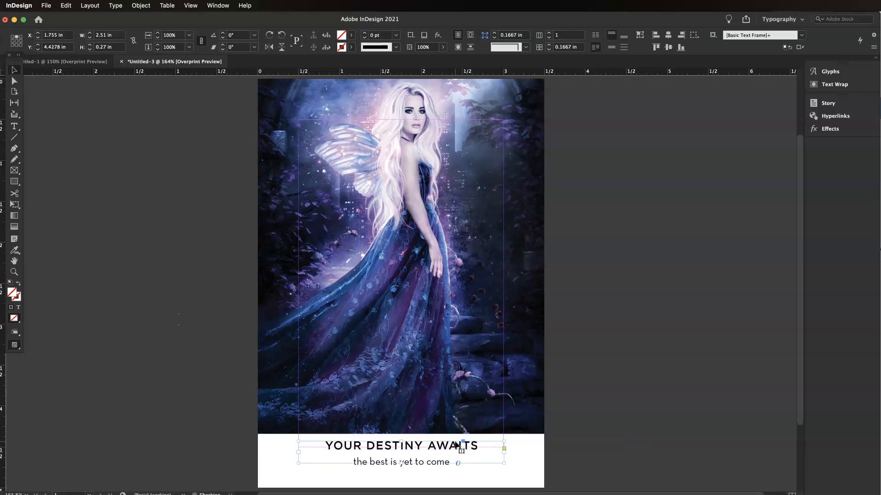
{"action": "key", "text": "Up"}
{"action": "key", "text": "Up"}
{"action": "key", "text": "Up"}
{"action": "key", "text": "Up"}
{"action": "key", "text": "Up"}
{"action": "left_click", "coordinate": [577, 397]}
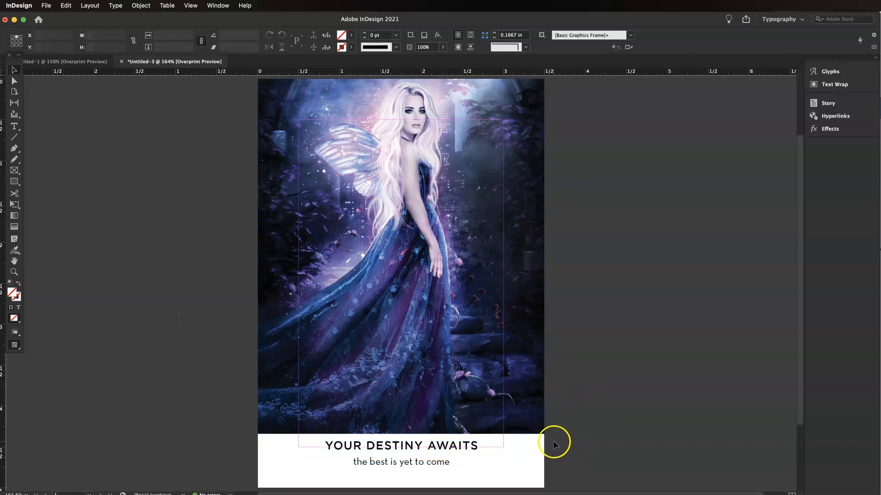
{"action": "scroll", "coordinate": [551, 452], "scroll_direction": "up", "scroll_amount": 1}
{"action": "scroll", "coordinate": [486, 473], "scroll_direction": "down", "scroll_amount": 2}
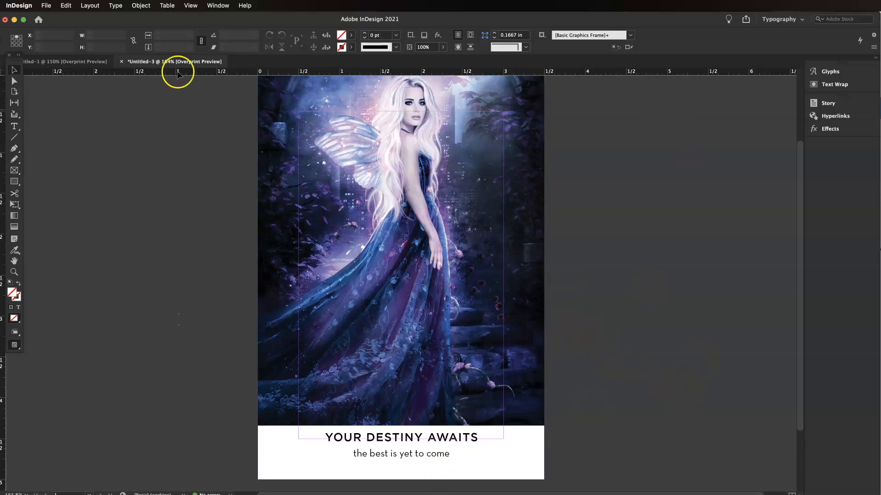
Step: Open the Pages panel and float it beside the document
{"action": "left_click", "coordinate": [212, 5]}
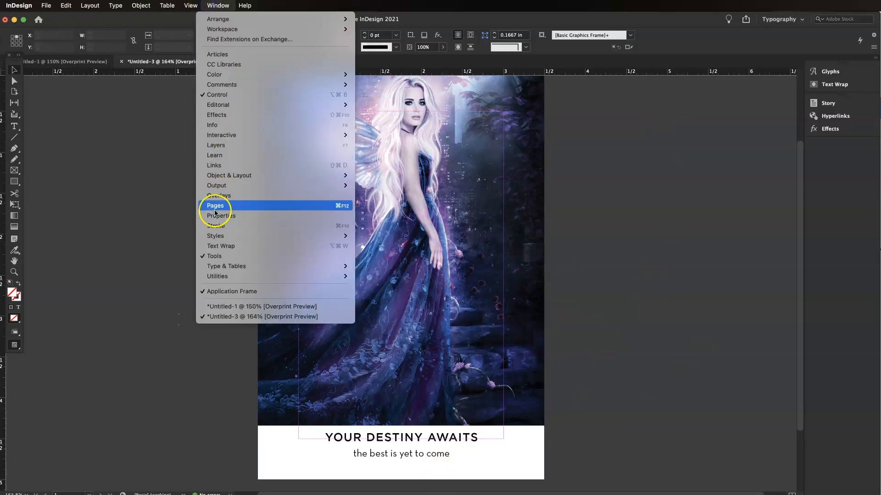
{"action": "left_click", "coordinate": [399, 277]}
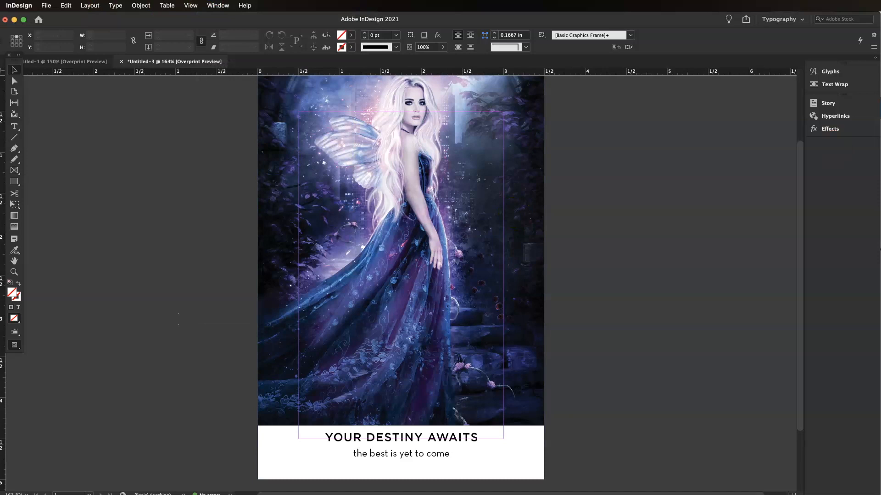
{"action": "left_click_drag", "start_coordinate": [880, 41], "coordinate": [600, 16]}
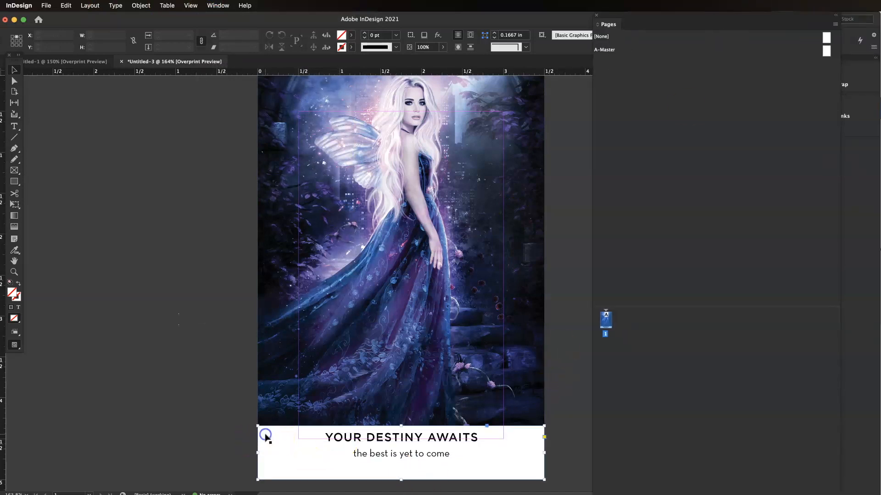
Step: Duplicate the first page's spread to create a second card page
{"action": "left_click", "coordinate": [178, 375]}
{"action": "left_click", "coordinate": [401, 277]}
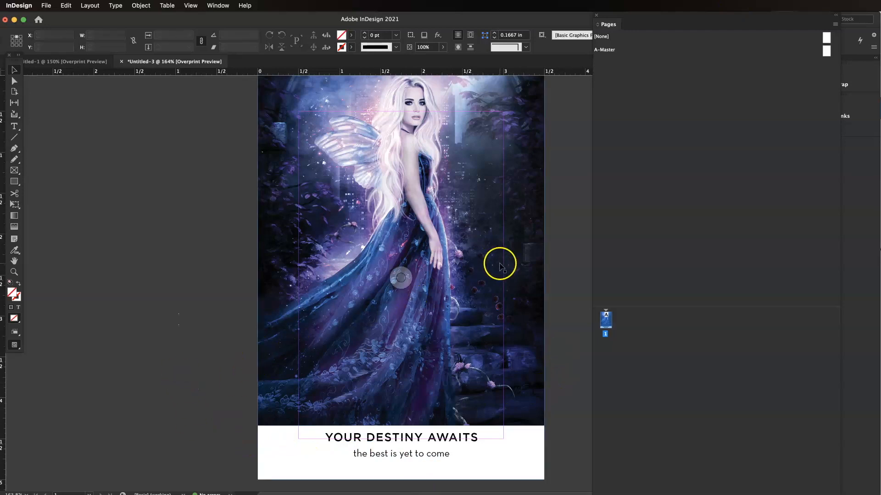
{"action": "right_click", "coordinate": [606, 322]}
{"action": "left_click", "coordinate": [621, 350]}
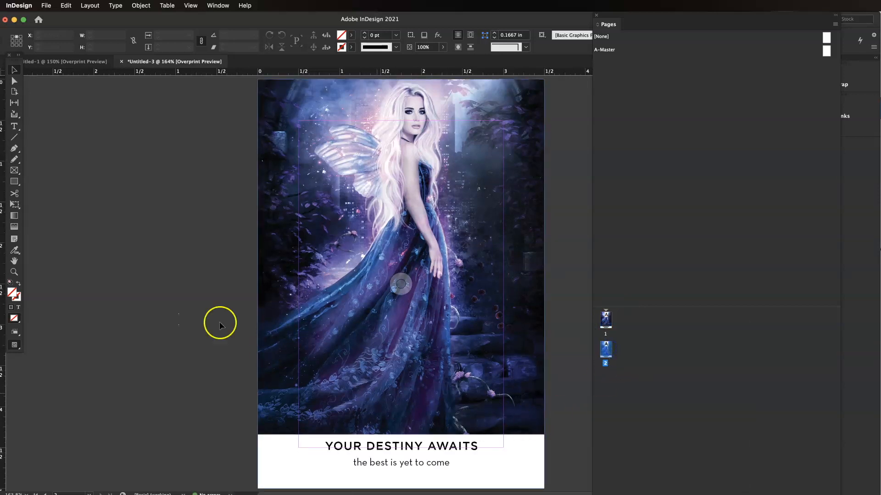
Step: Replace the image on the second page with 03 Mermaid (1) copy.jpg from the 46 Card Deck Demo folder
{"action": "left_click", "coordinate": [543, 243]}
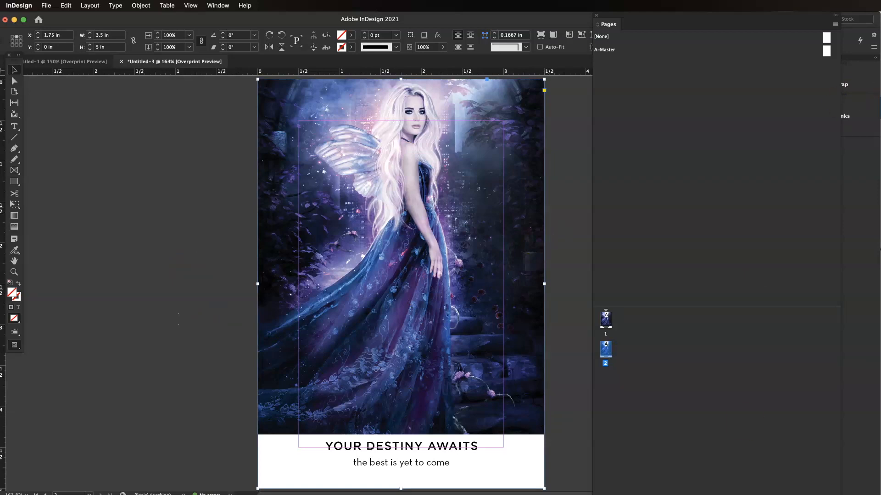
{"action": "key", "text": "super+Tab"}
{"action": "left_click", "coordinate": [588, 228]}
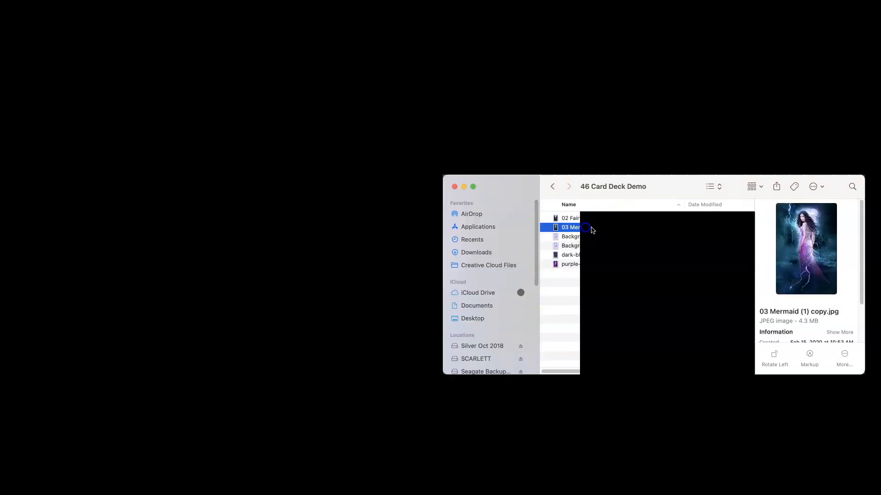
{"action": "left_click_drag", "start_coordinate": [586, 230], "coordinate": [338, 167]}
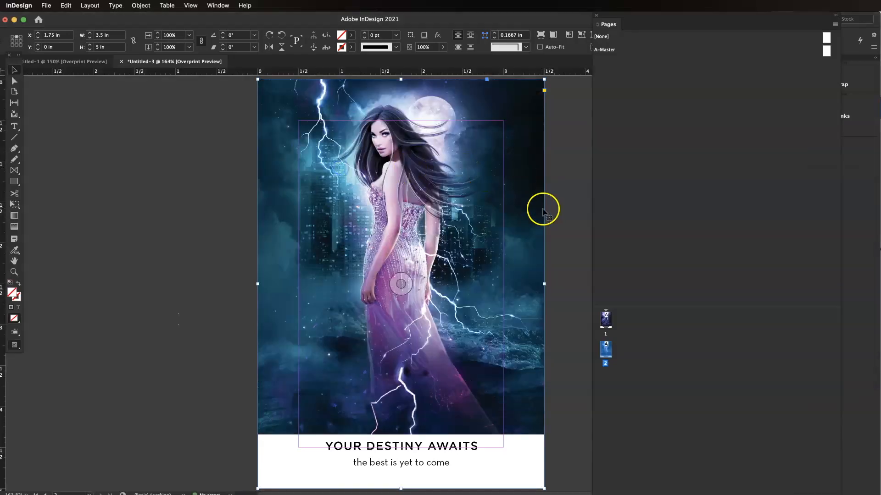
{"action": "left_click", "coordinate": [559, 265]}
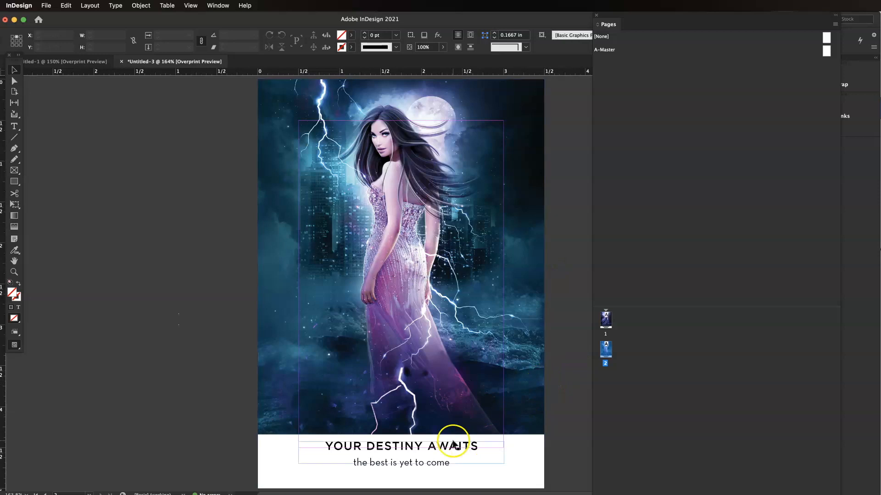
Step: Replace the second page's heading text with COURAGE IS YOUR SUPERPOWER
{"action": "left_click", "coordinate": [395, 451]}
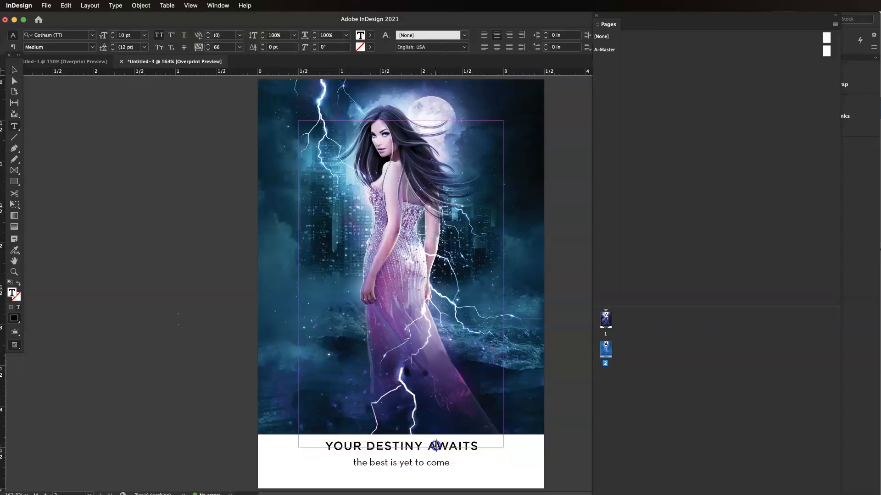
{"action": "left_click_drag", "start_coordinate": [478, 447], "coordinate": [321, 429]}
{"action": "type", "text": "CO"}
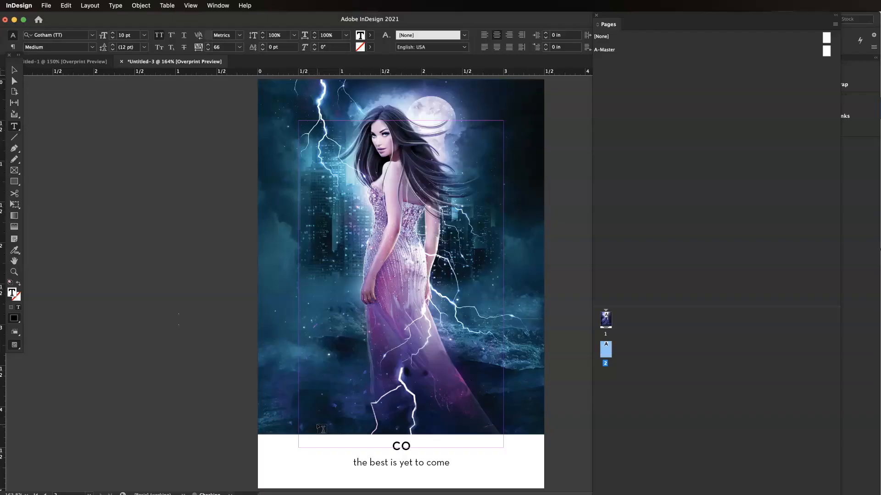
{"action": "type", "text": "URAGE IS YOUR SUPERPOWER"}
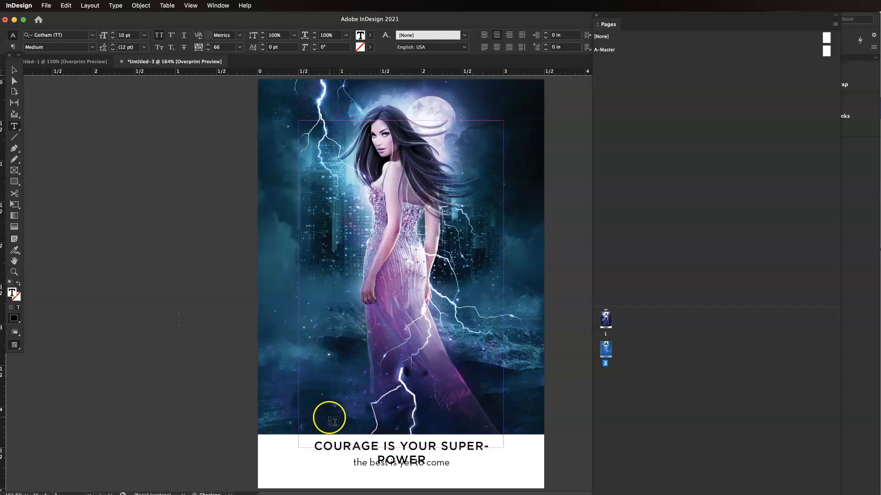
{"action": "key", "text": "Escape"}
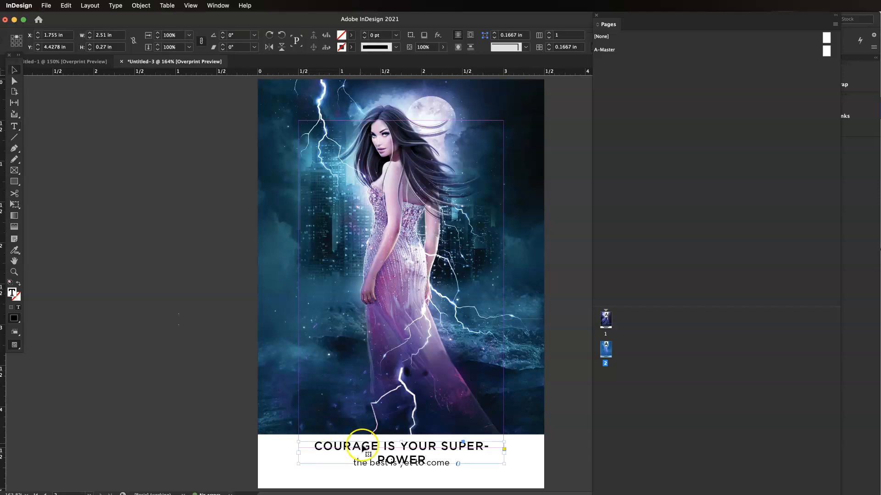
Step: Widen the heading frame on both sides so the title fits on one line
{"action": "left_click_drag", "start_coordinate": [297, 455], "coordinate": [268, 459]}
{"action": "left_click_drag", "start_coordinate": [503, 460], "coordinate": [527, 458]}
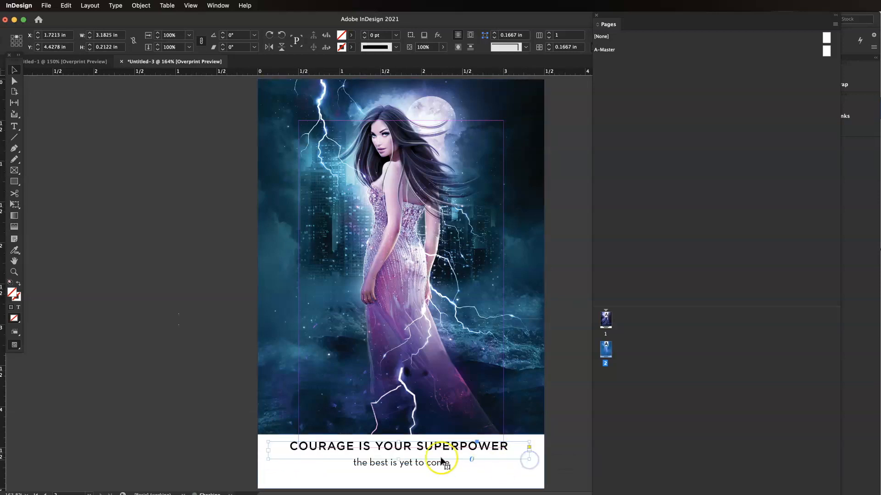
Step: Replace the subtitle text with she who is brave is free
{"action": "double_click", "coordinate": [403, 462]}
{"action": "triple_click", "coordinate": [430, 463]}
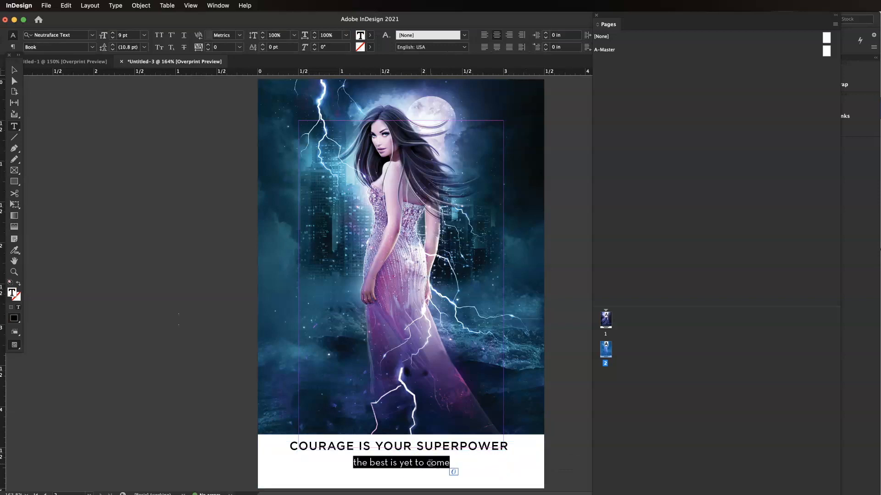
{"action": "type", "text": "sh"}
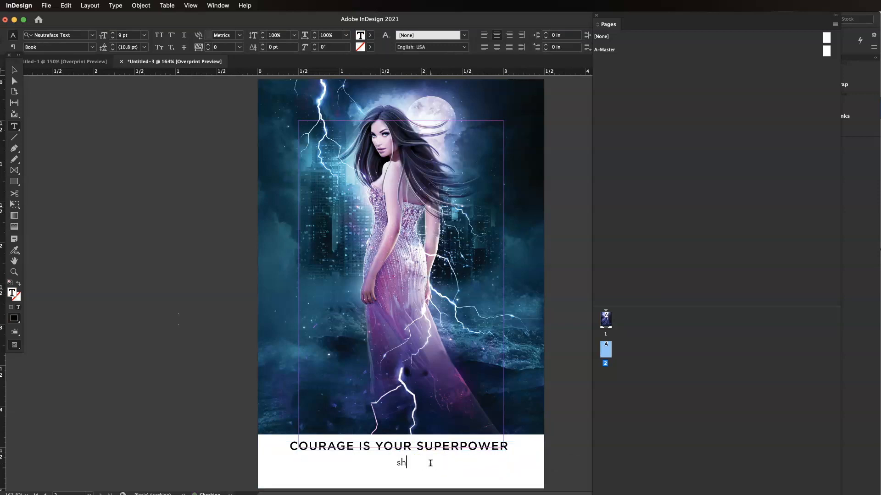
{"action": "type", "text": "e who is brave is free"}
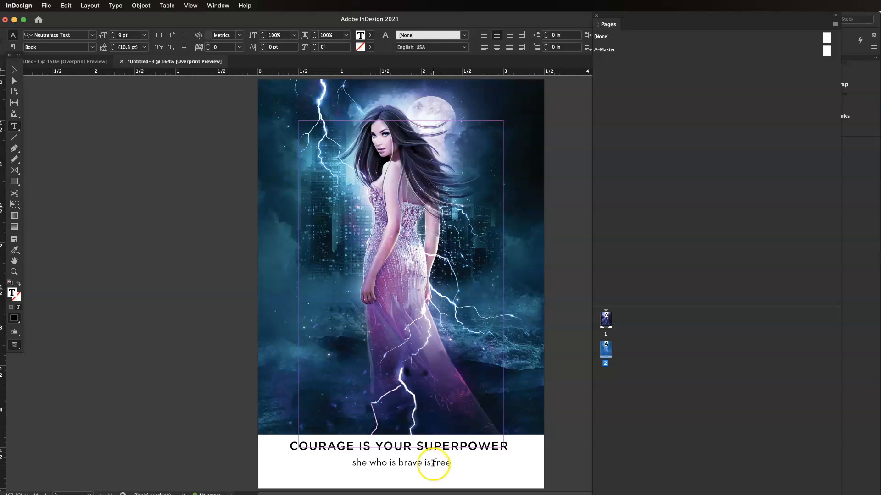
{"action": "key", "text": "Escape"}
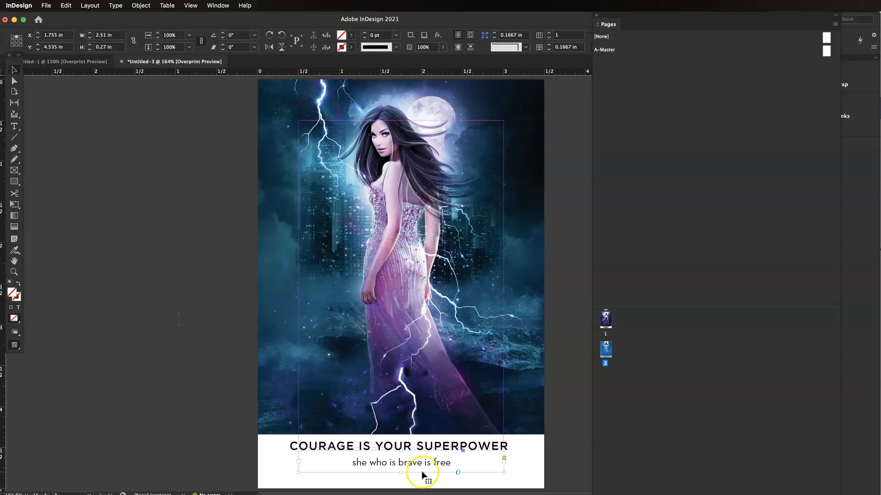
{"action": "left_click", "coordinate": [558, 453]}
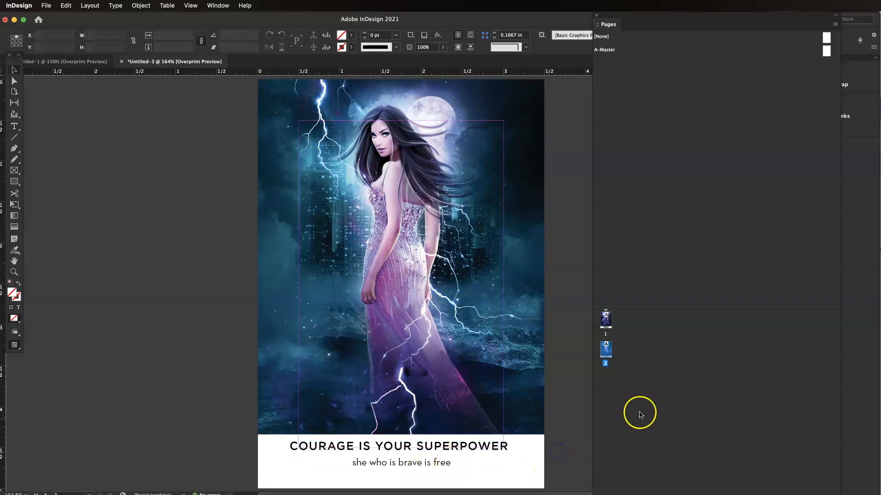
Step: Duplicate the second page's spread to create a third page
{"action": "right_click", "coordinate": [605, 351]}
{"action": "left_click", "coordinate": [619, 378]}
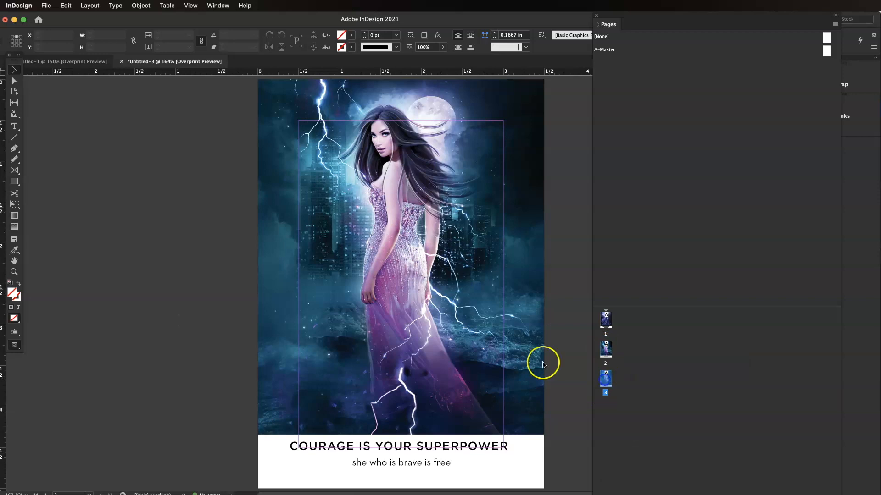
Step: Delete the image, banner, subtitle and heading frames from the third page to leave it blank
{"action": "left_click", "coordinate": [521, 291]}
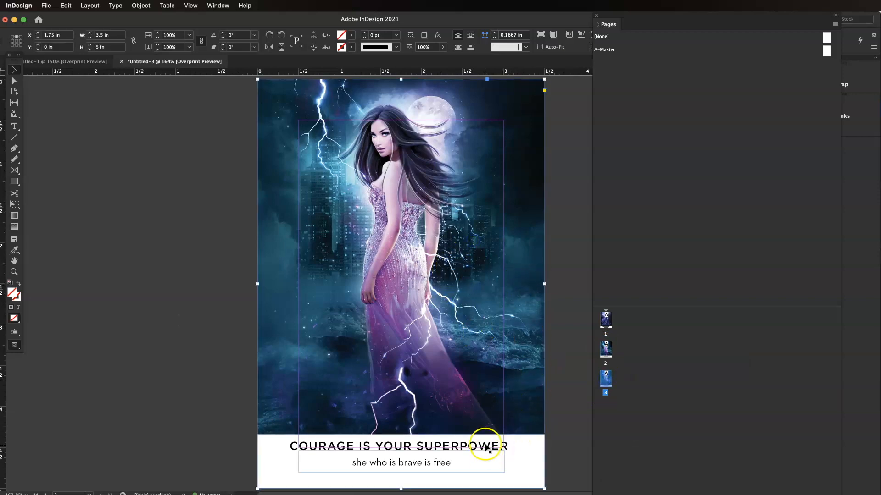
{"action": "left_click", "coordinate": [627, 419]}
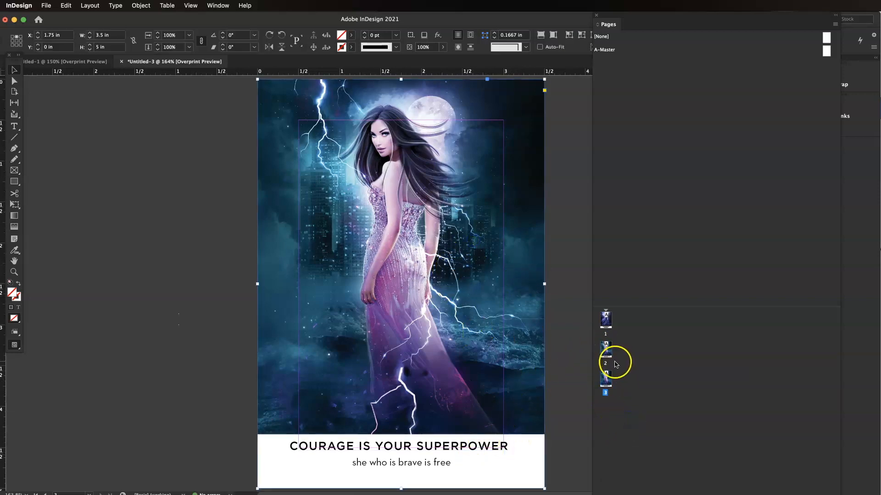
{"action": "left_click", "coordinate": [604, 384]}
{"action": "key", "text": "Delete"}
{"action": "left_click", "coordinate": [454, 440]}
{"action": "left_click", "coordinate": [447, 463]}
{"action": "key", "text": "Delete"}
{"action": "left_click", "coordinate": [469, 449]}
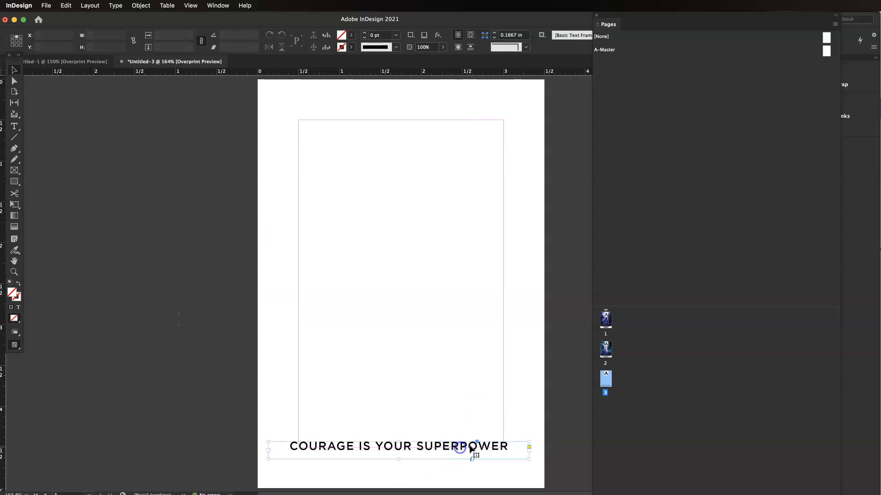
{"action": "key", "text": "Delete"}
Step: Place purple-smoke.jpeg from the 46 Card Deck Demo folder onto the third page
{"action": "key", "text": "super+Tab"}
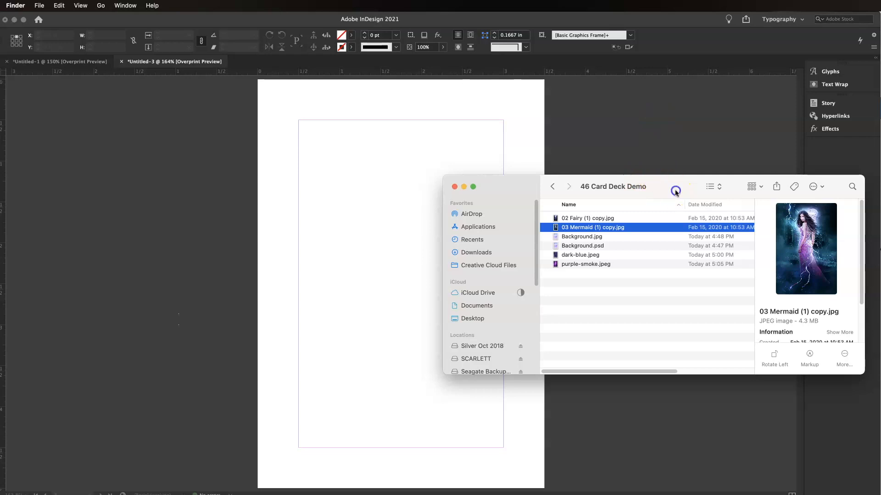
{"action": "left_click_drag", "start_coordinate": [675, 191], "coordinate": [684, 159]}
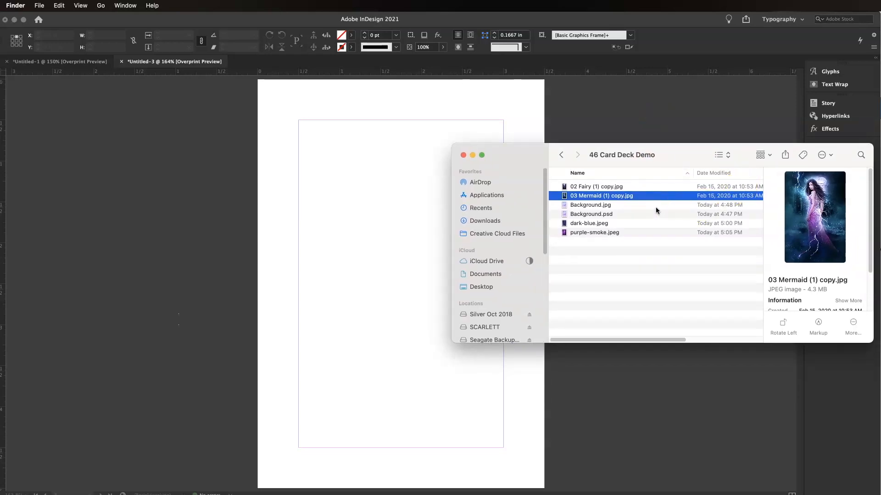
{"action": "left_click", "coordinate": [586, 222]}
{"action": "left_click", "coordinate": [588, 214]}
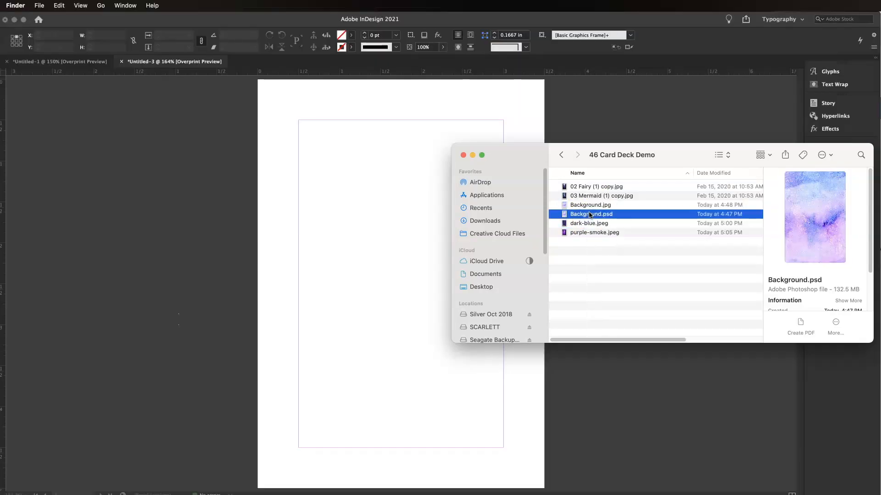
{"action": "left_click", "coordinate": [588, 206]}
{"action": "left_click", "coordinate": [595, 232]}
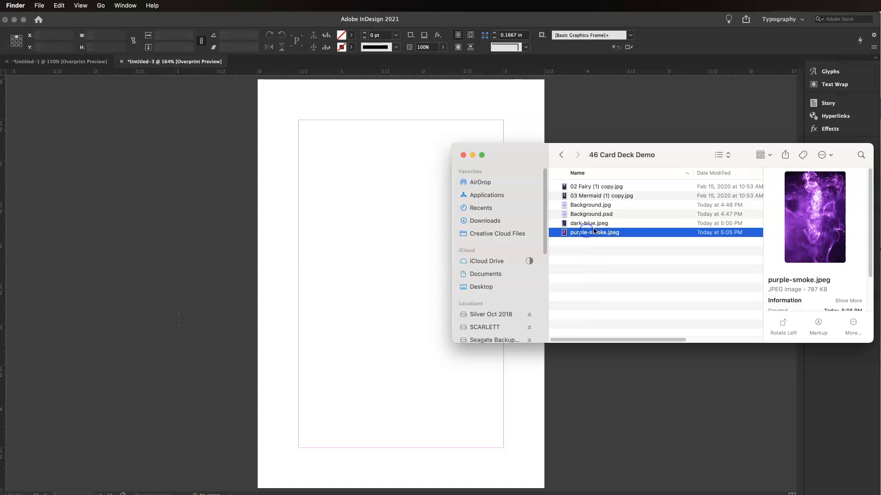
{"action": "left_click", "coordinate": [589, 223]}
{"action": "left_click", "coordinate": [591, 238]}
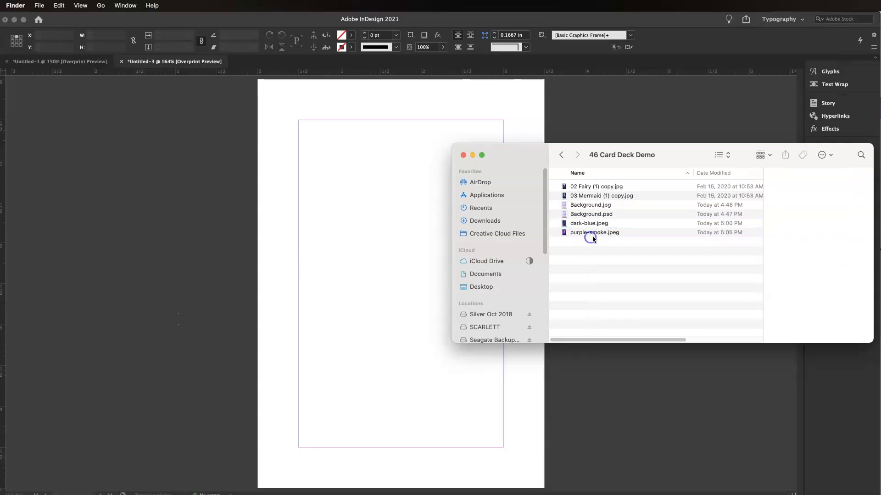
{"action": "left_click_drag", "start_coordinate": [591, 233], "coordinate": [341, 139]}
{"action": "left_click", "coordinate": [270, 101]}
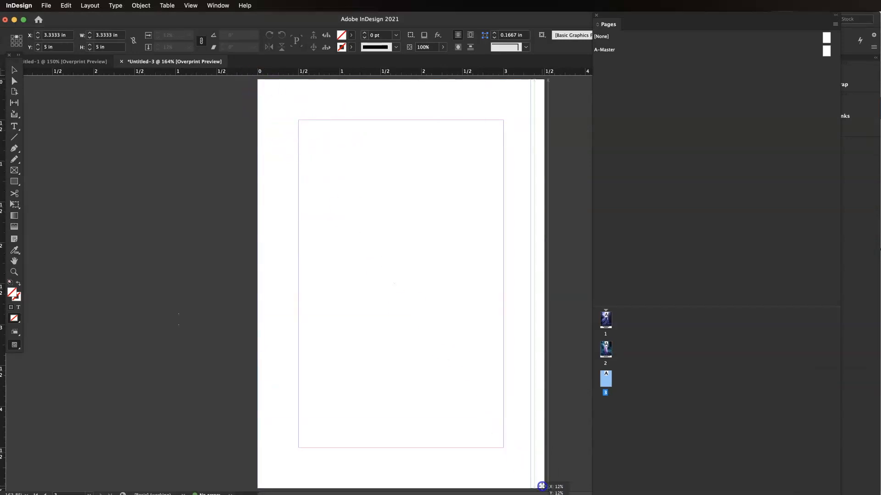
Step: Stretch the smoke image frame to the page's right edge so it fills the whole card
{"action": "left_click_drag", "start_coordinate": [531, 451], "coordinate": [530, 451]}
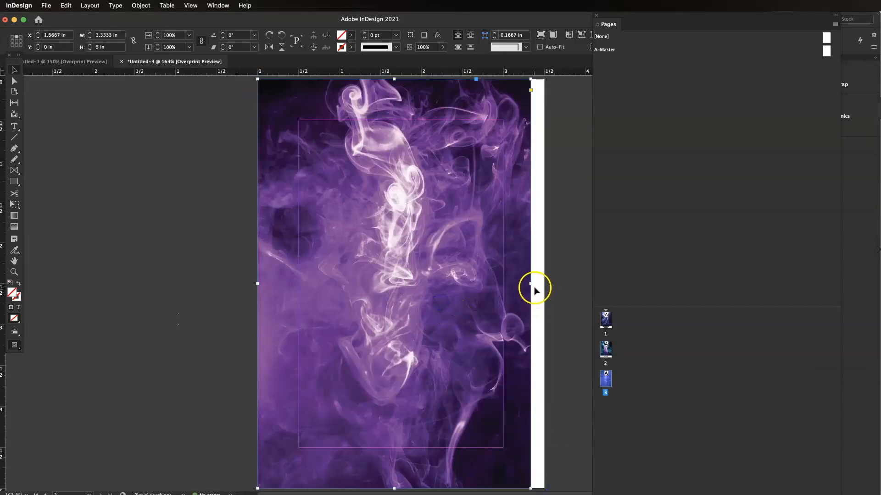
{"action": "left_click_drag", "start_coordinate": [533, 283], "coordinate": [546, 283]}
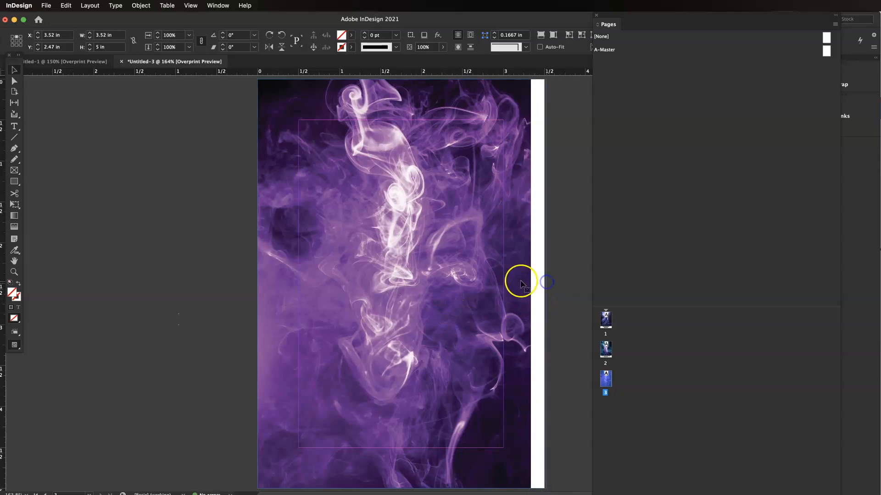
{"action": "key", "text": "super+z"}
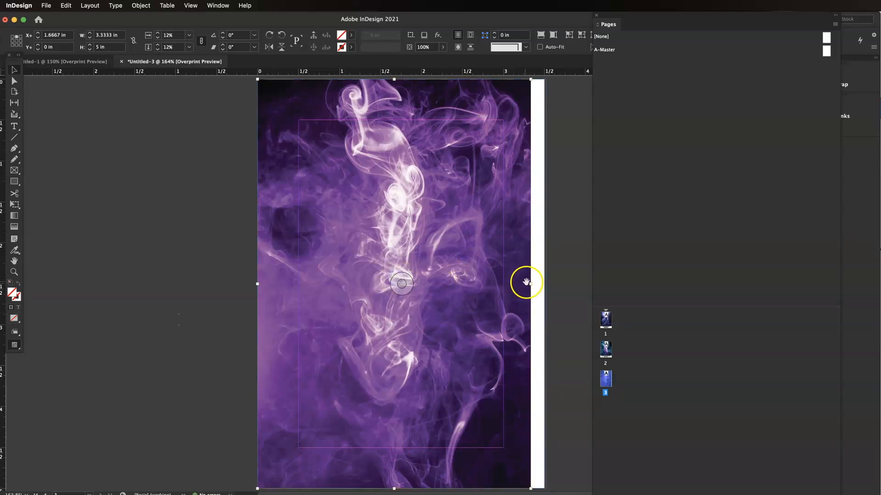
{"action": "left_click_drag", "start_coordinate": [530, 284], "coordinate": [545, 282]}
{"action": "left_click", "coordinate": [210, 263]}
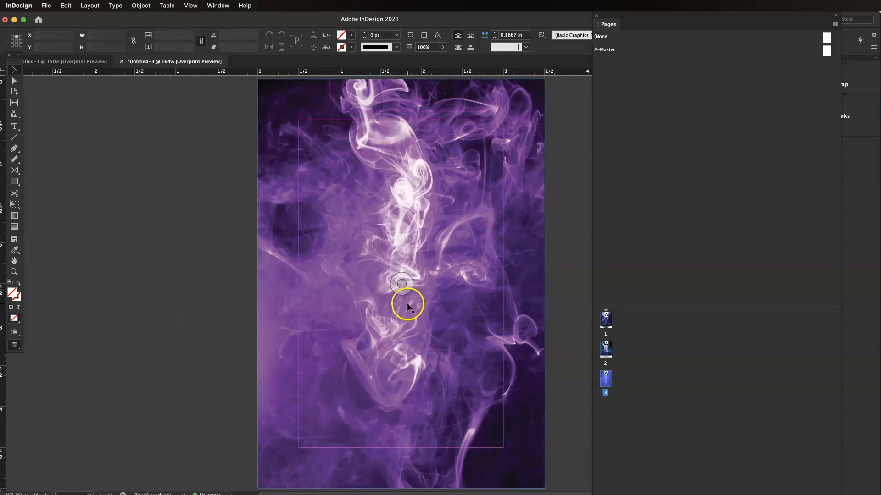
Step: Switch between the three pages to compare the cards
{"action": "double_click", "coordinate": [606, 320]}
{"action": "double_click", "coordinate": [605, 350]}
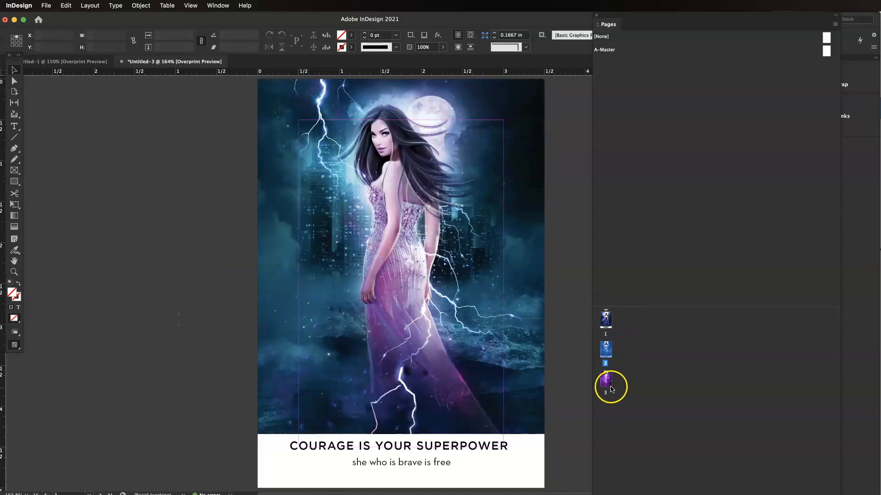
{"action": "double_click", "coordinate": [609, 385]}
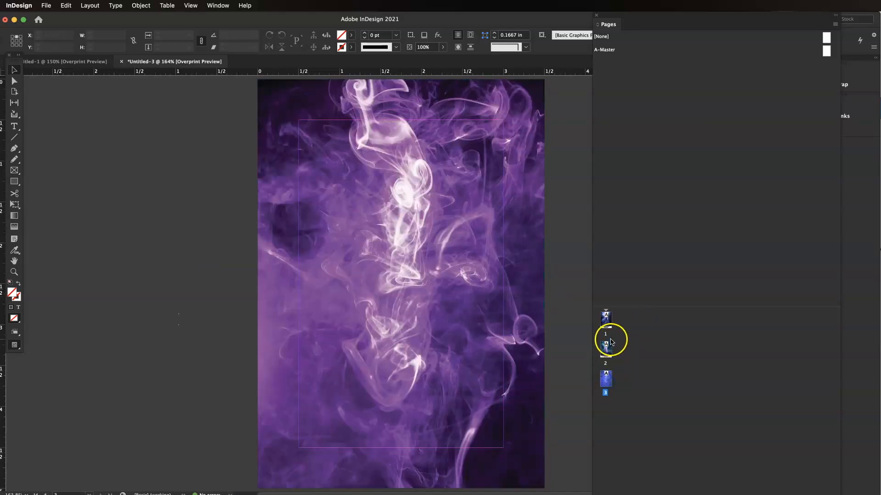
{"action": "double_click", "coordinate": [606, 320]}
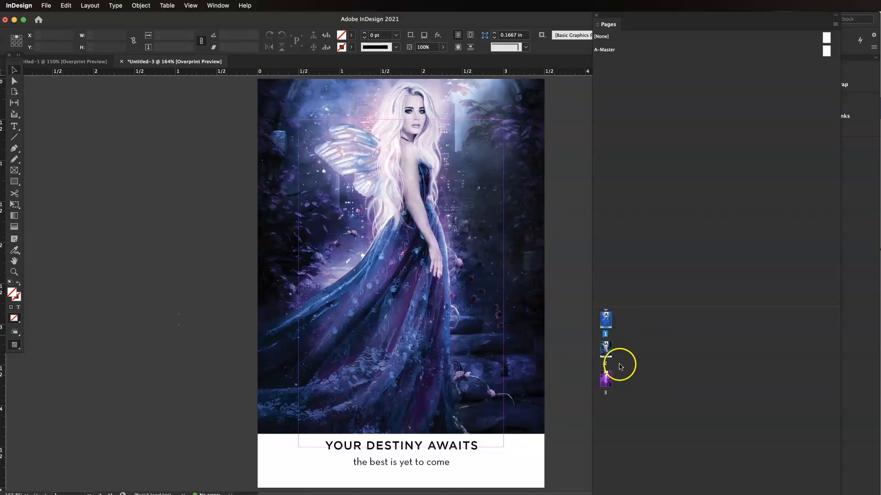
{"action": "double_click", "coordinate": [606, 351]}
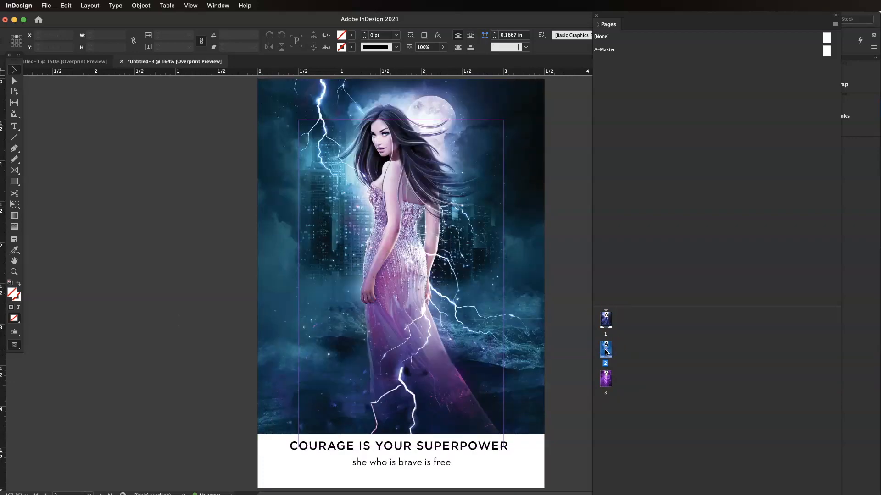
{"action": "left_click", "coordinate": [606, 324]}
{"action": "double_click", "coordinate": [605, 336]}
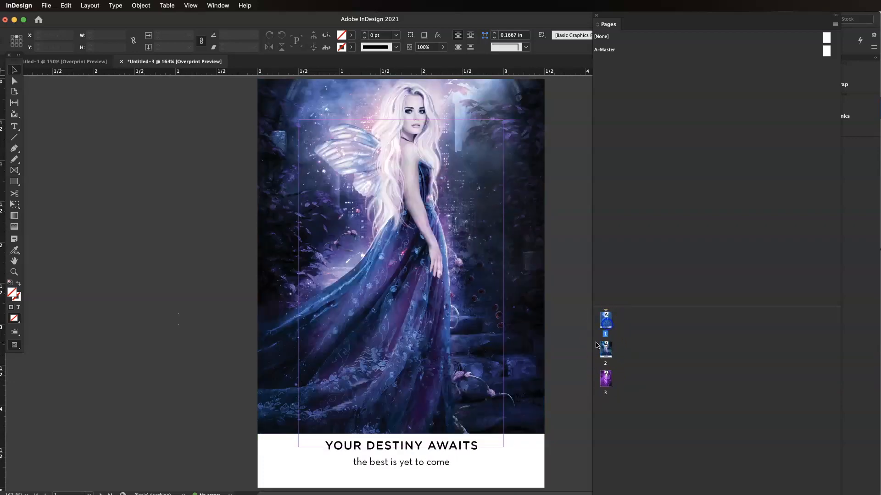
{"action": "double_click", "coordinate": [604, 379]}
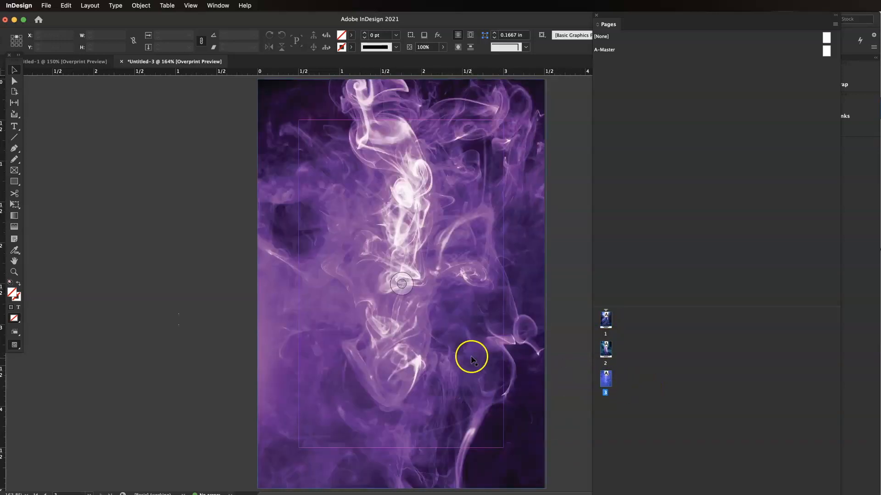
{"action": "double_click", "coordinate": [605, 325]}
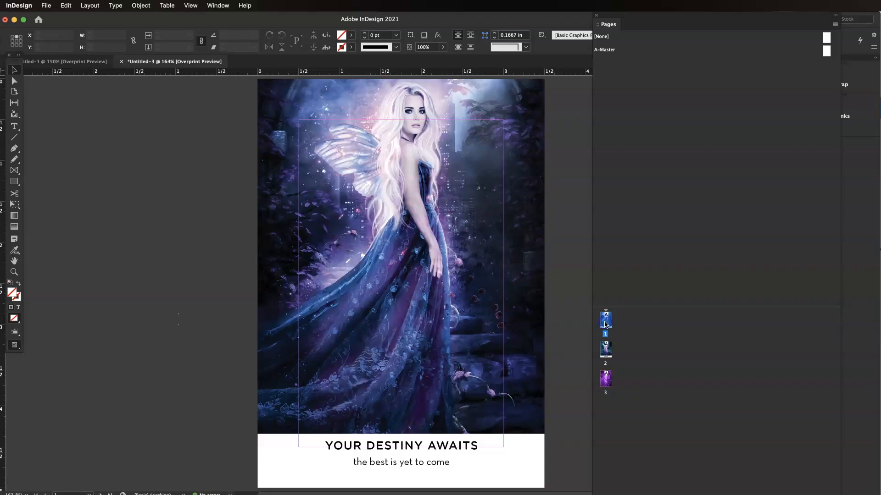